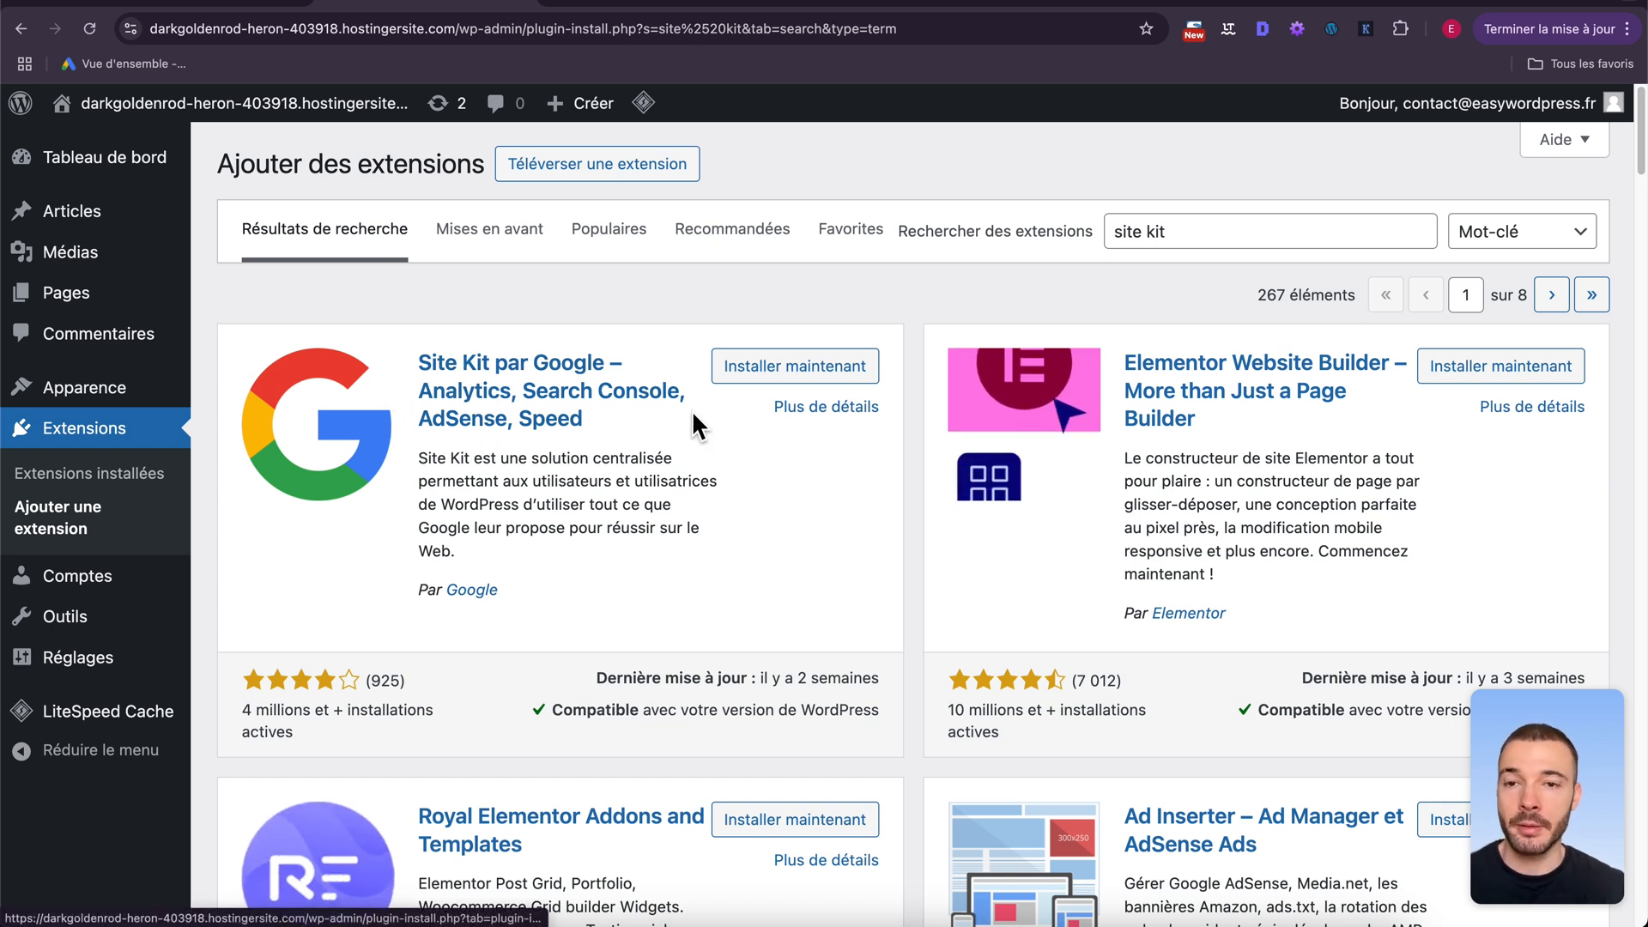
- Install and activate the Site Kit par Google plugin, and open its configuration
click(795, 367)
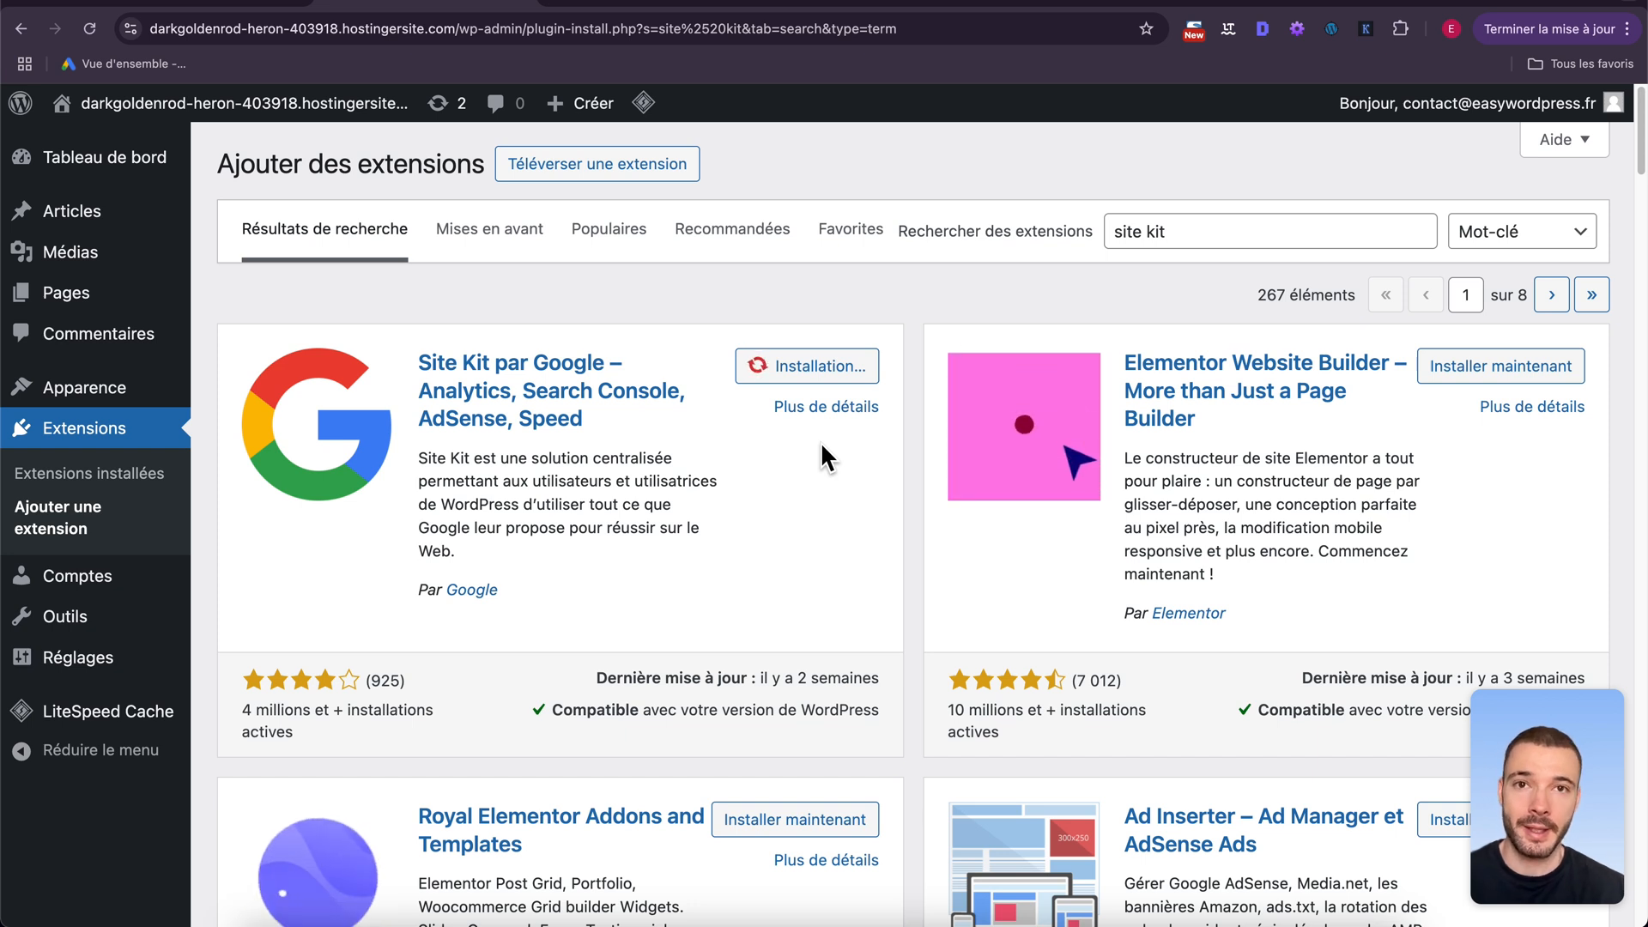
click(843, 369)
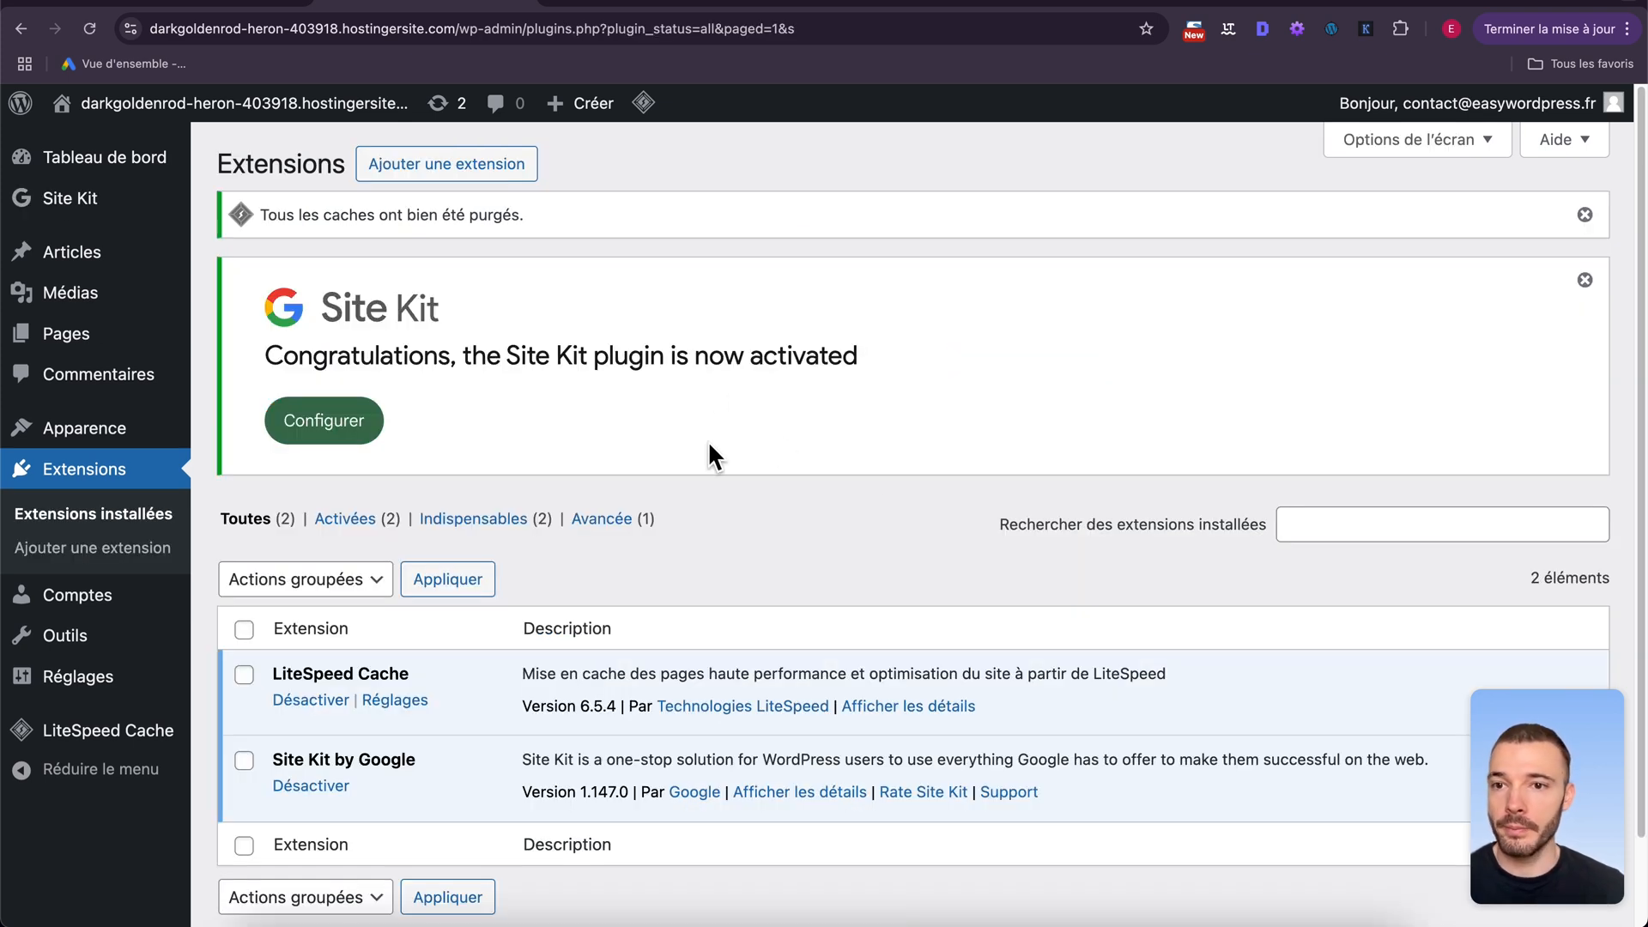
click(323, 421)
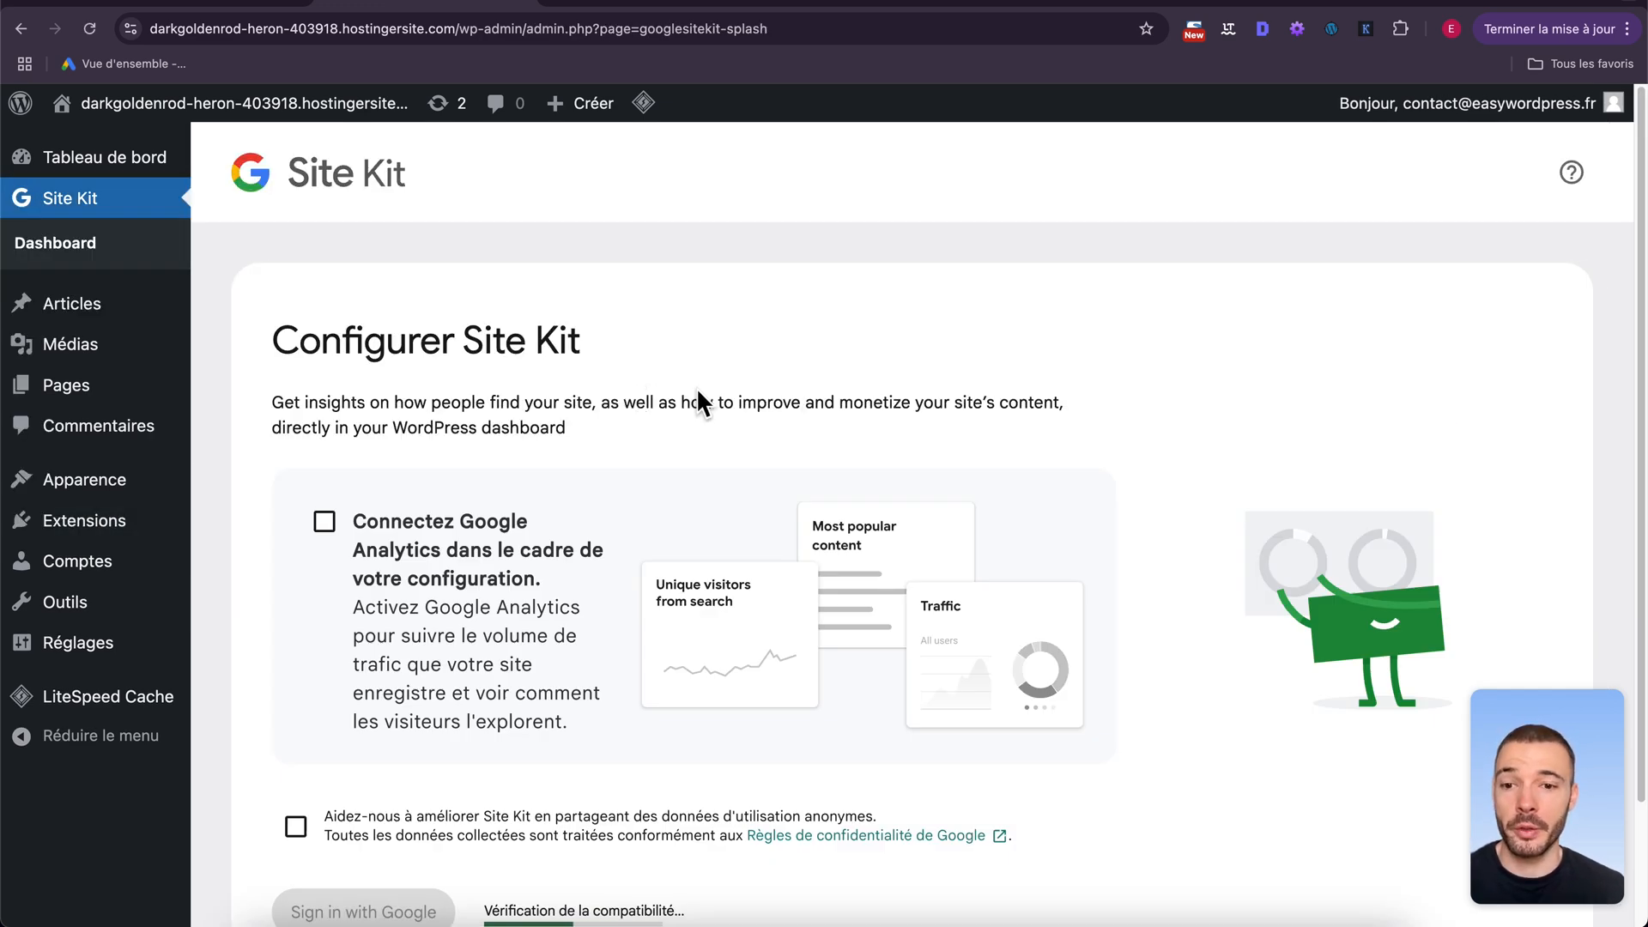
- Include the Google Analytics connection in the Site Kit configuration and start signing in with Google
scroll(697, 388, down, 1)
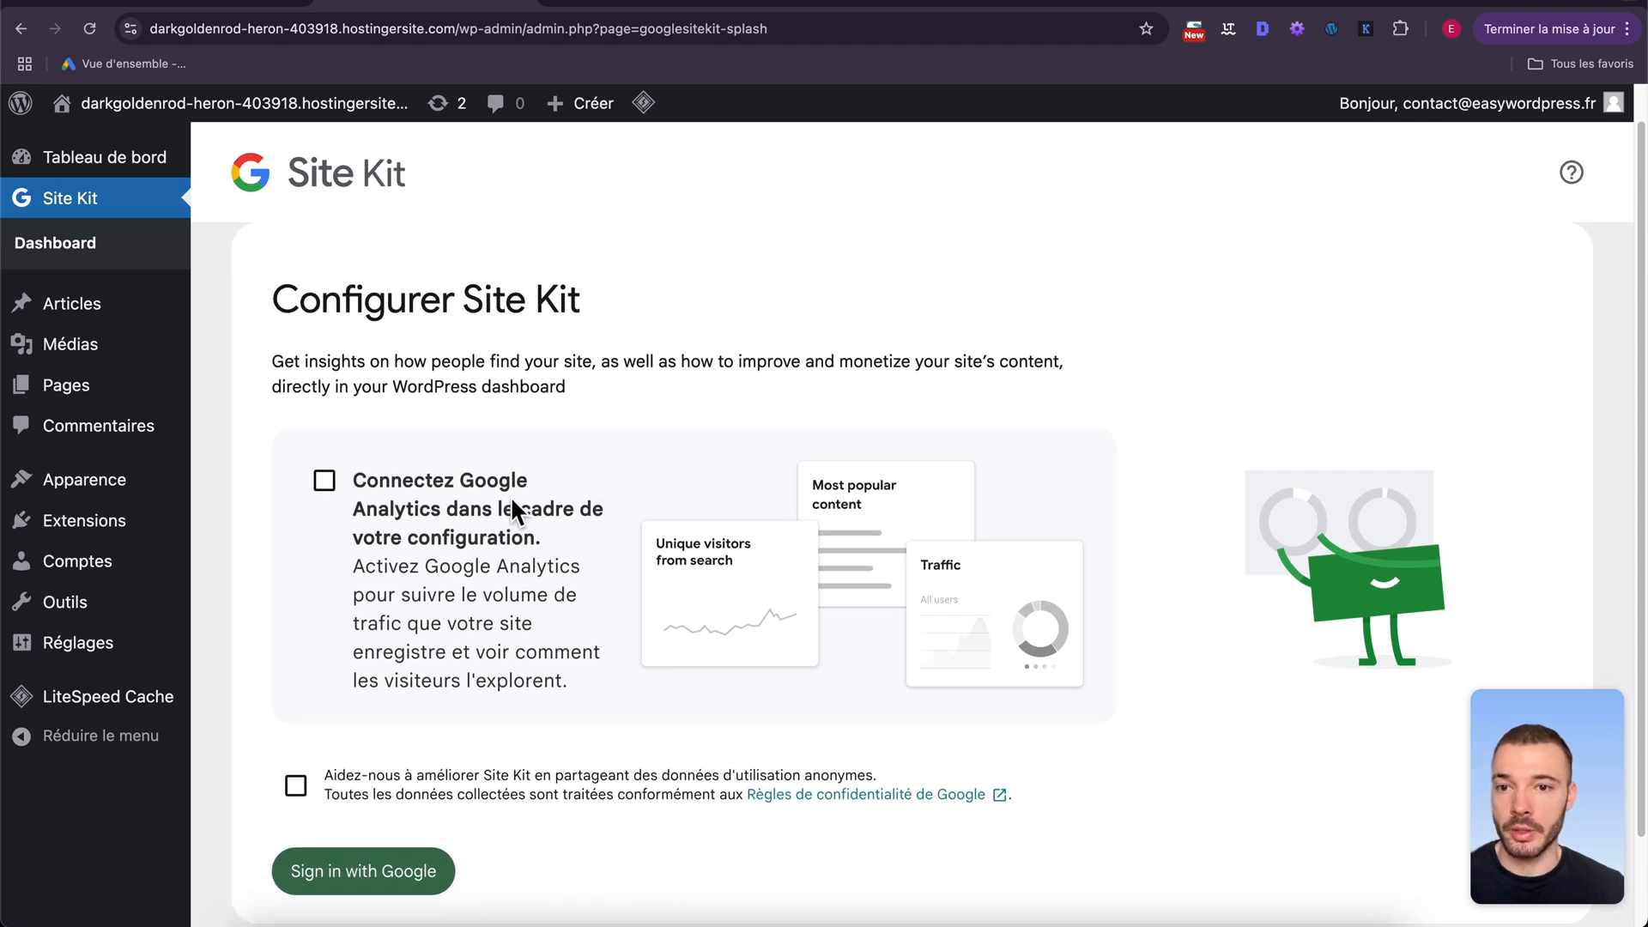
click(325, 482)
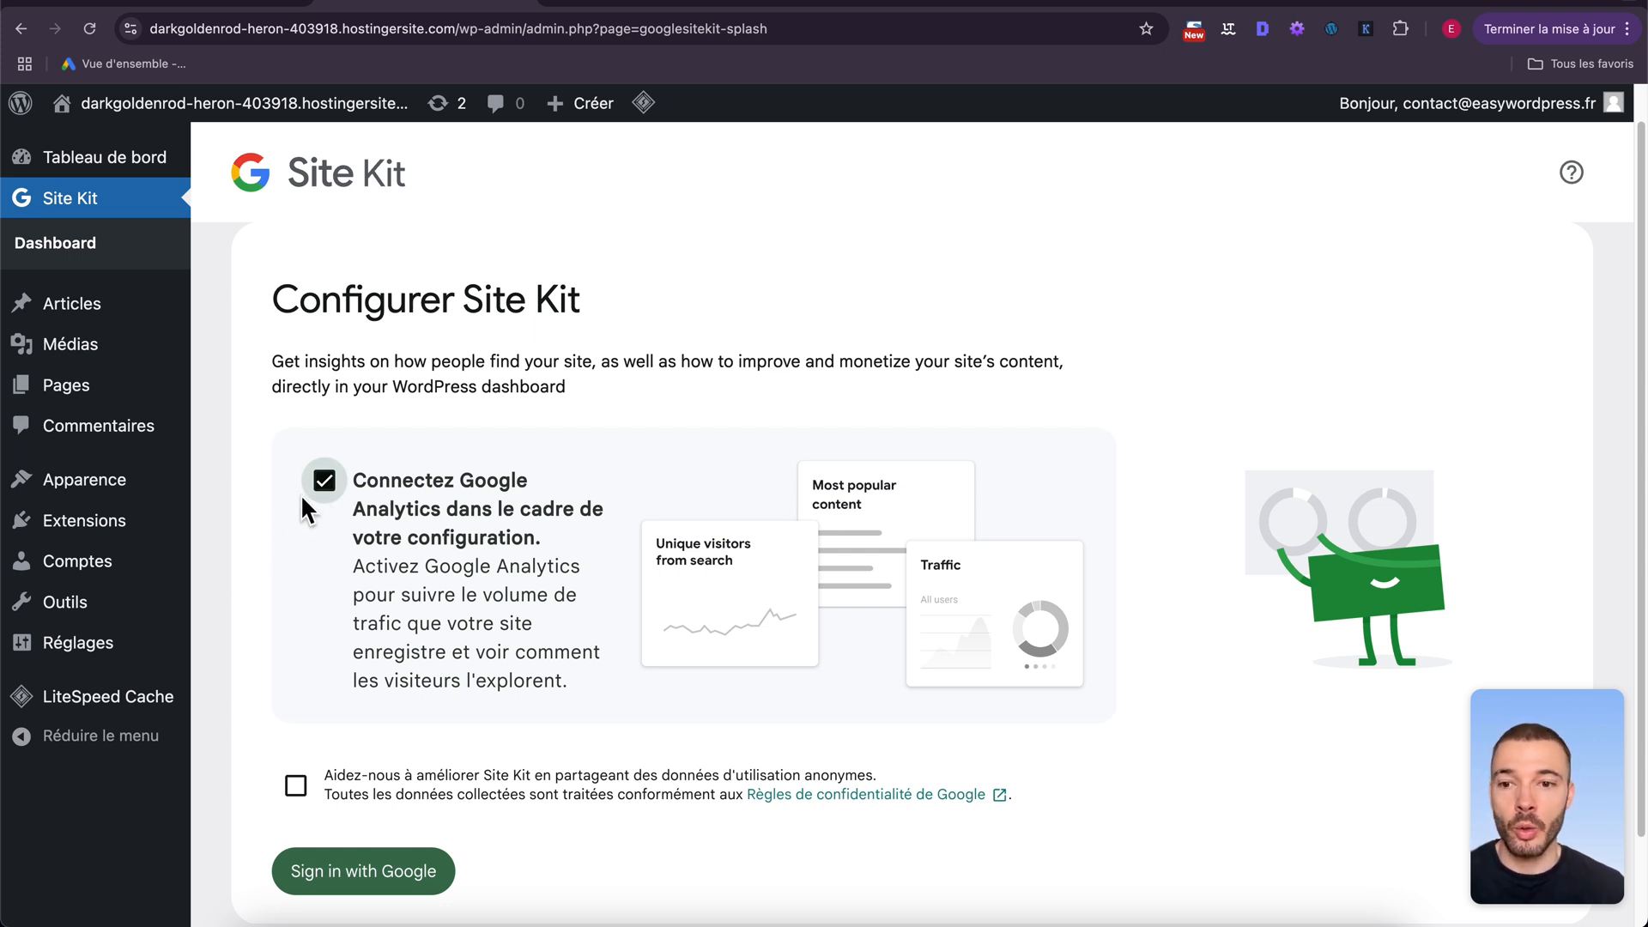
scroll(579, 579, down, 3)
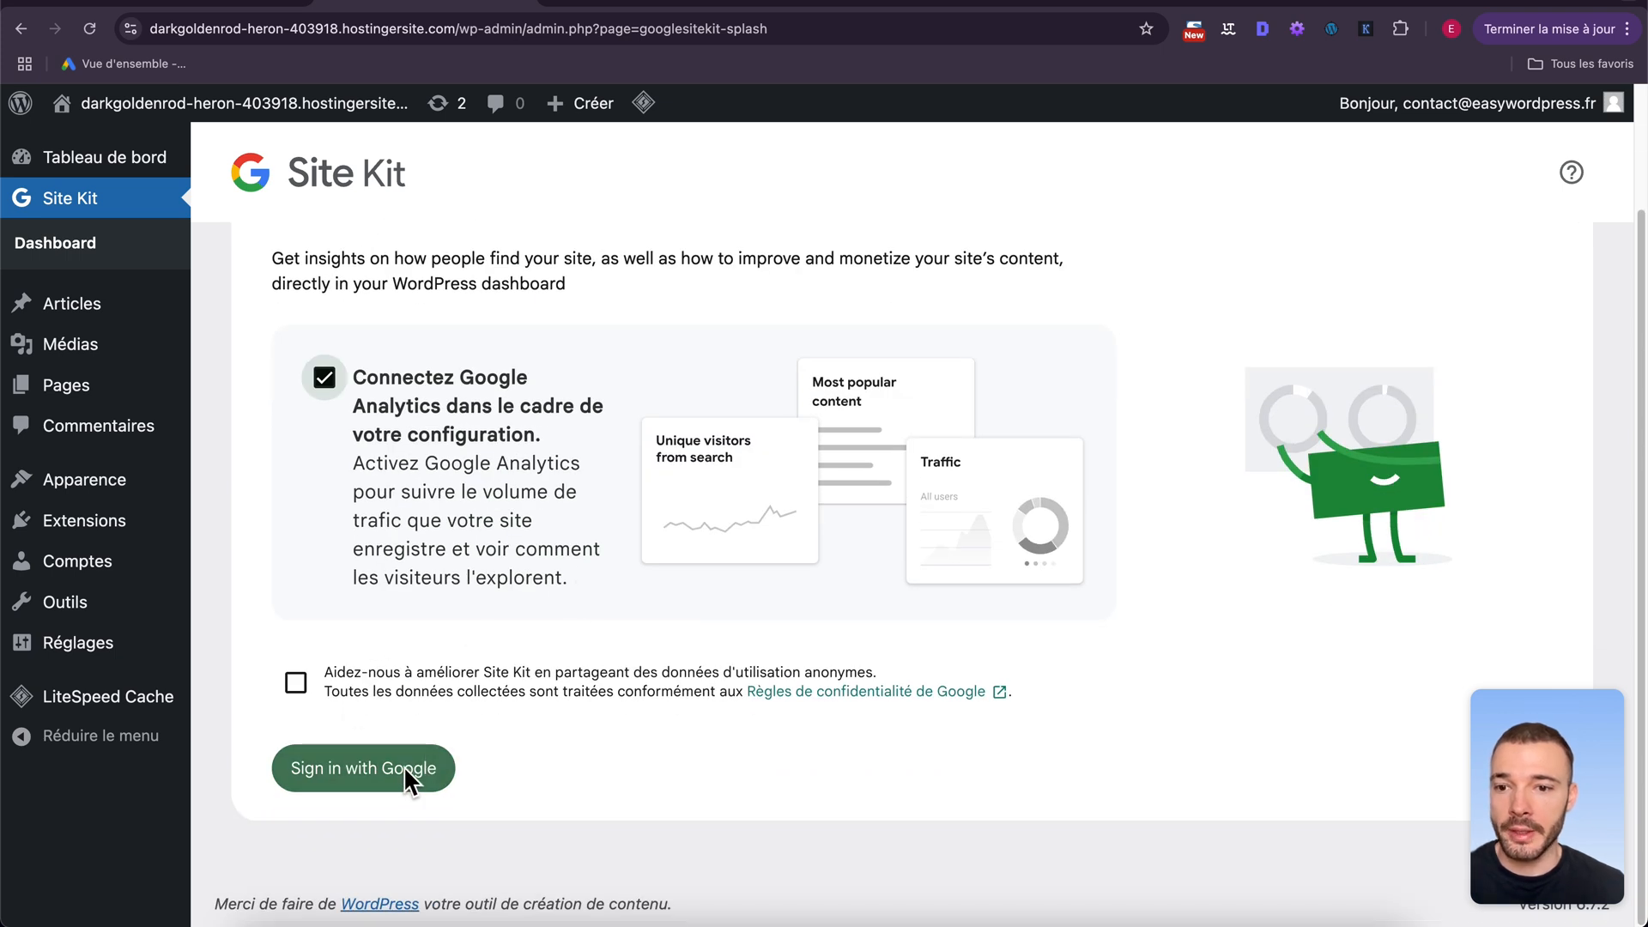
click(386, 769)
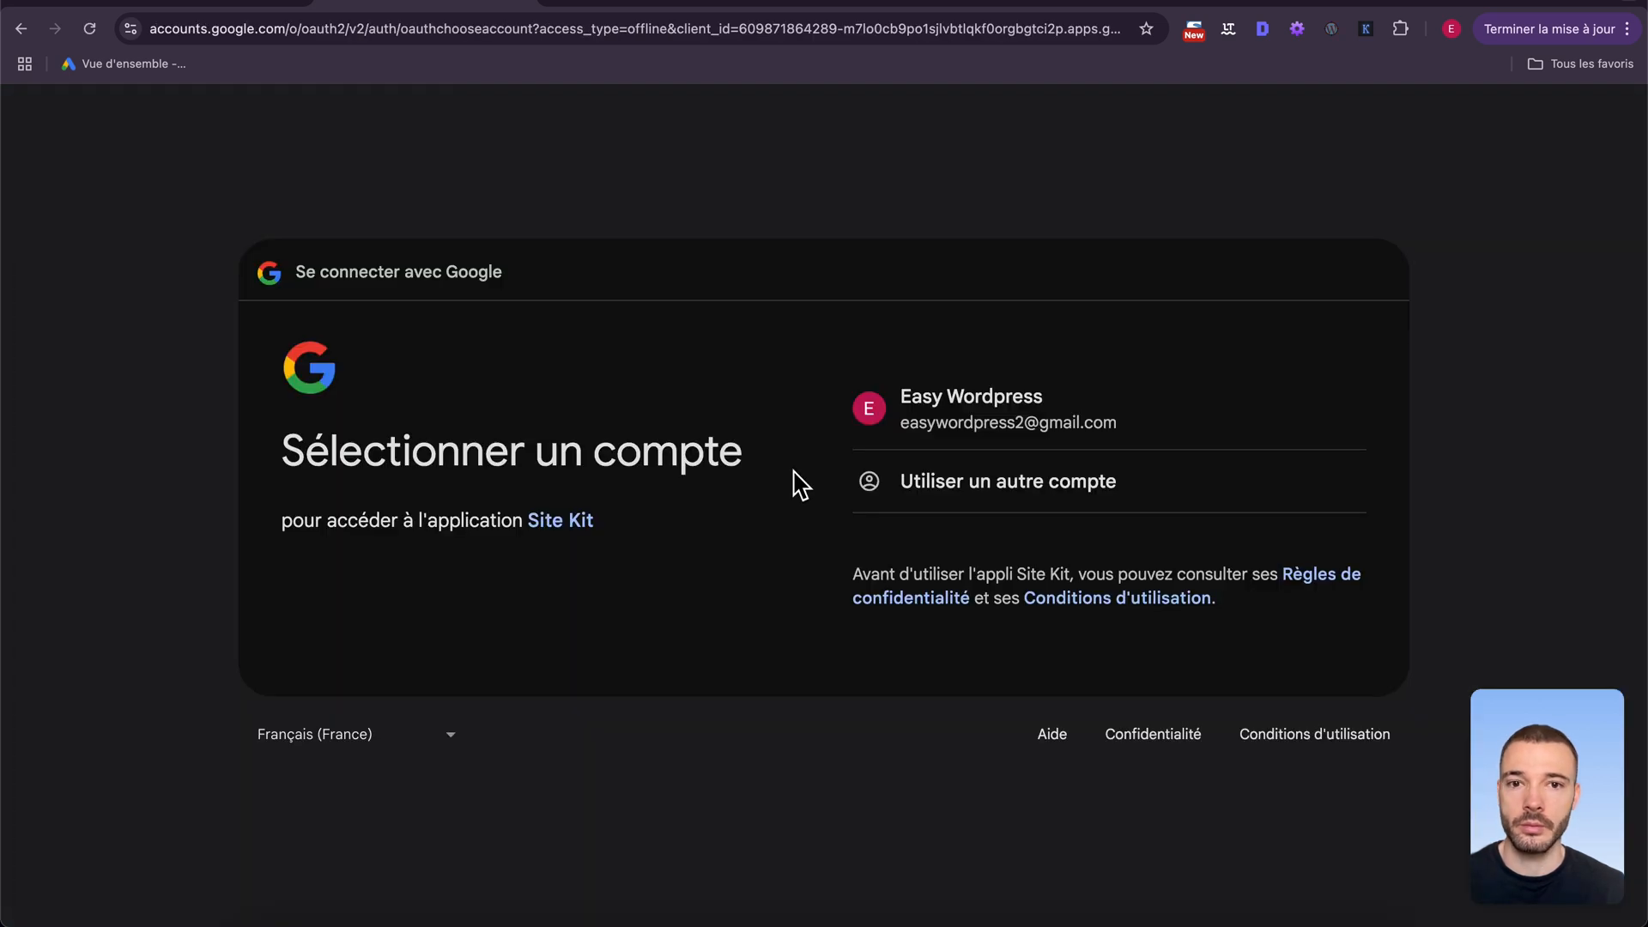
- Sign in with the existing Google account and grant Site Kit access to all listed services
click(930, 421)
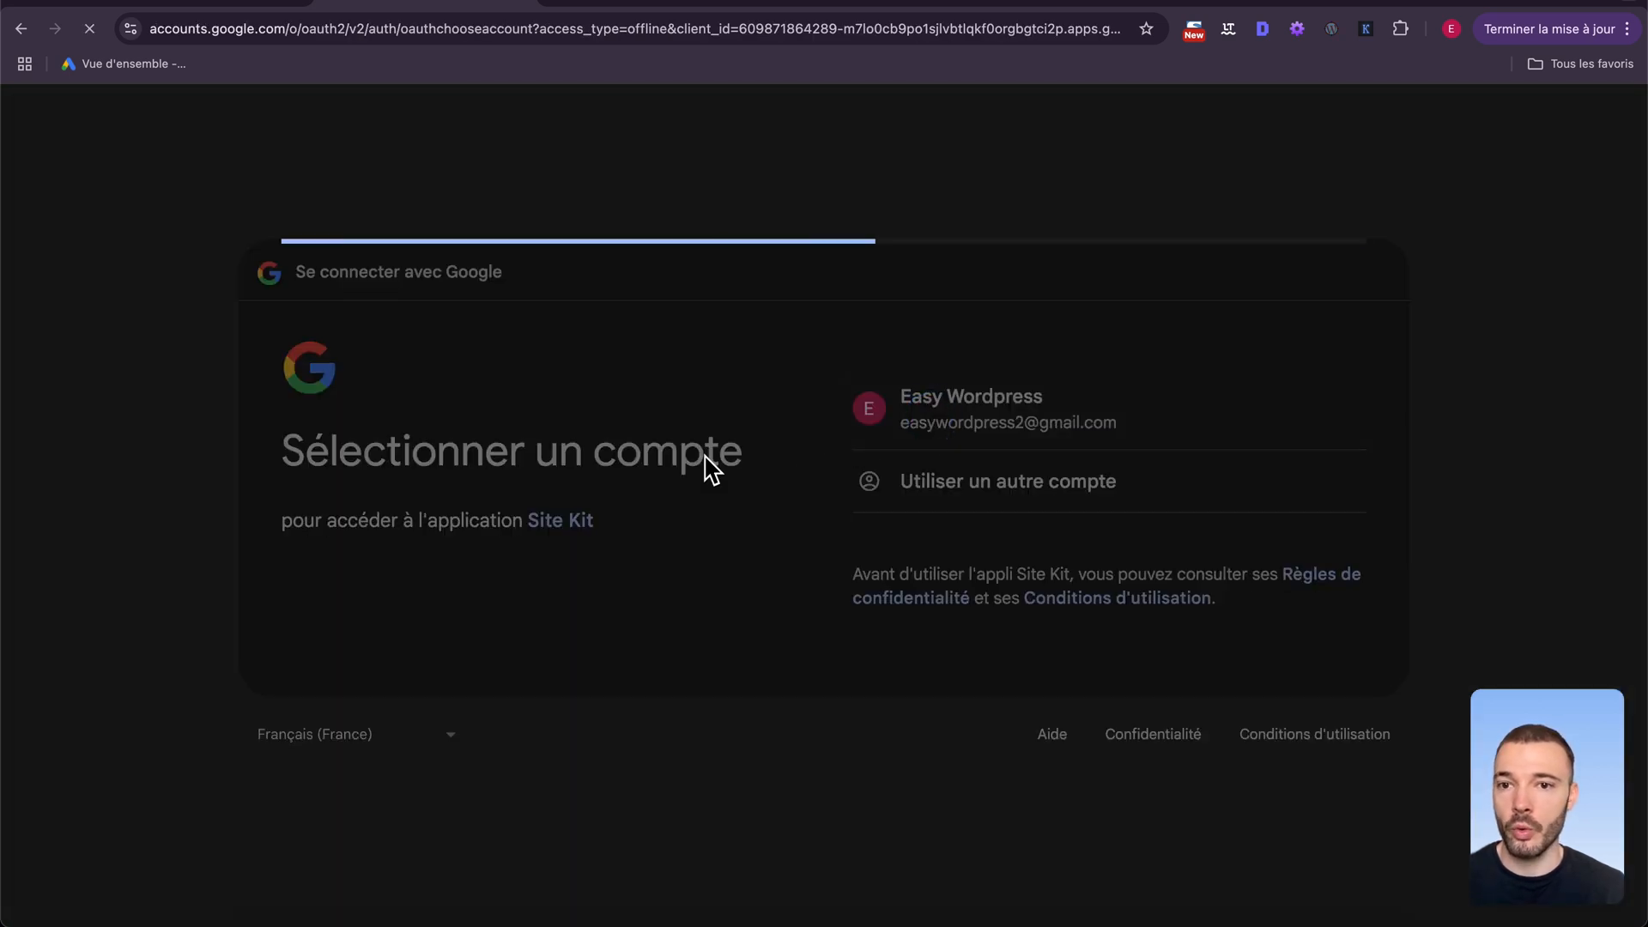
click(1209, 633)
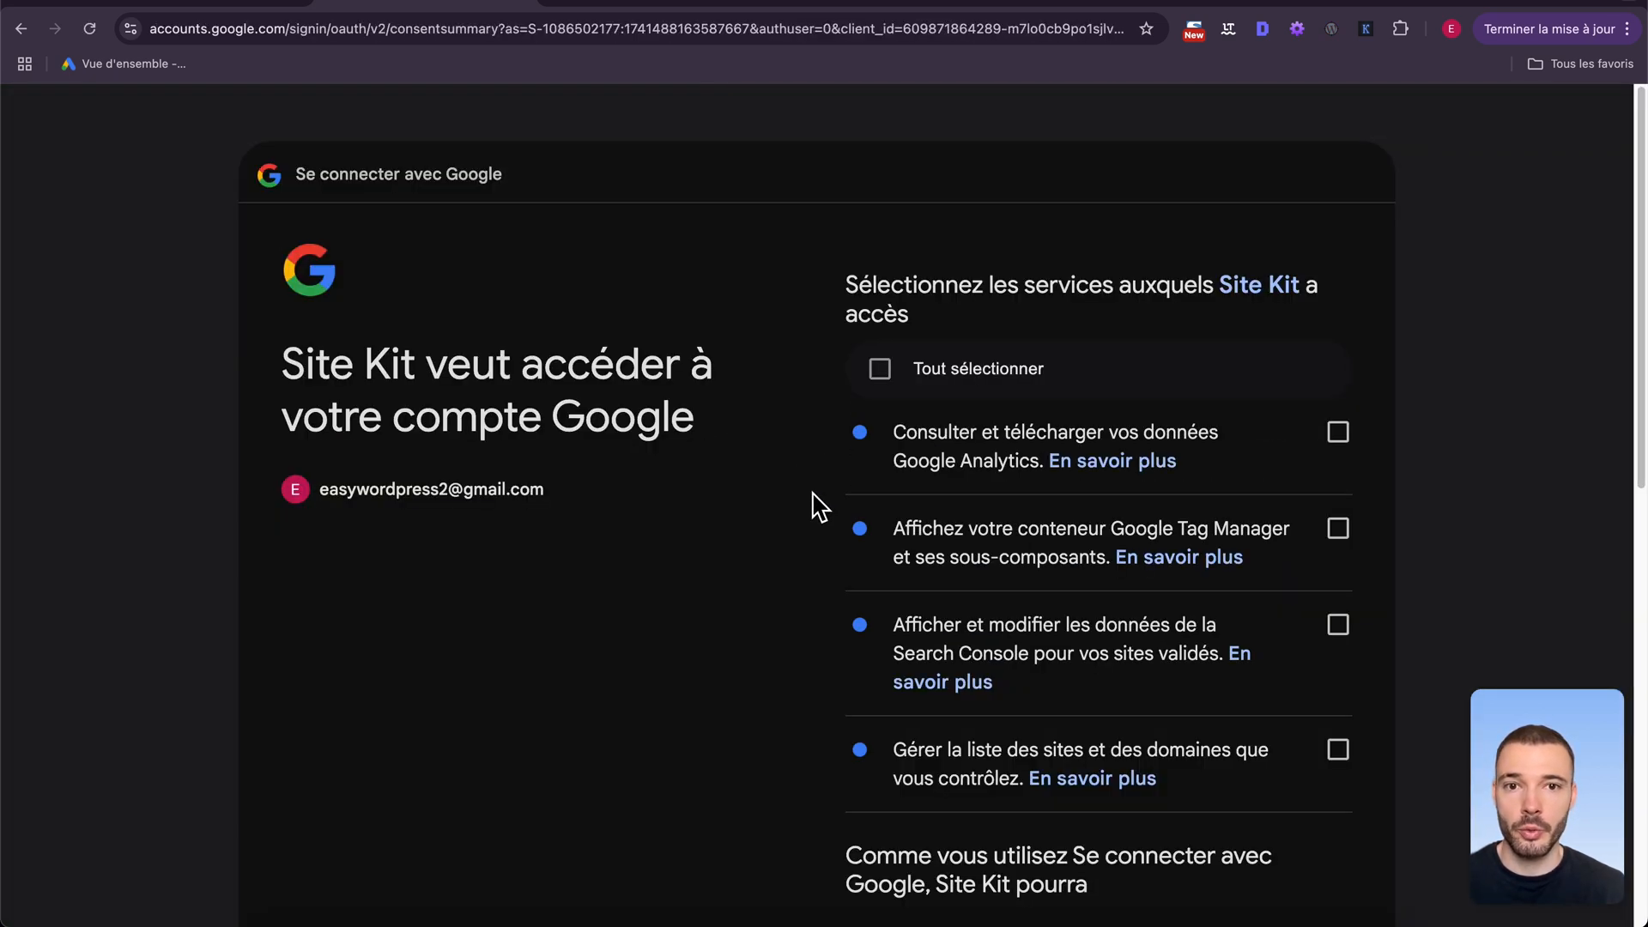
click(877, 376)
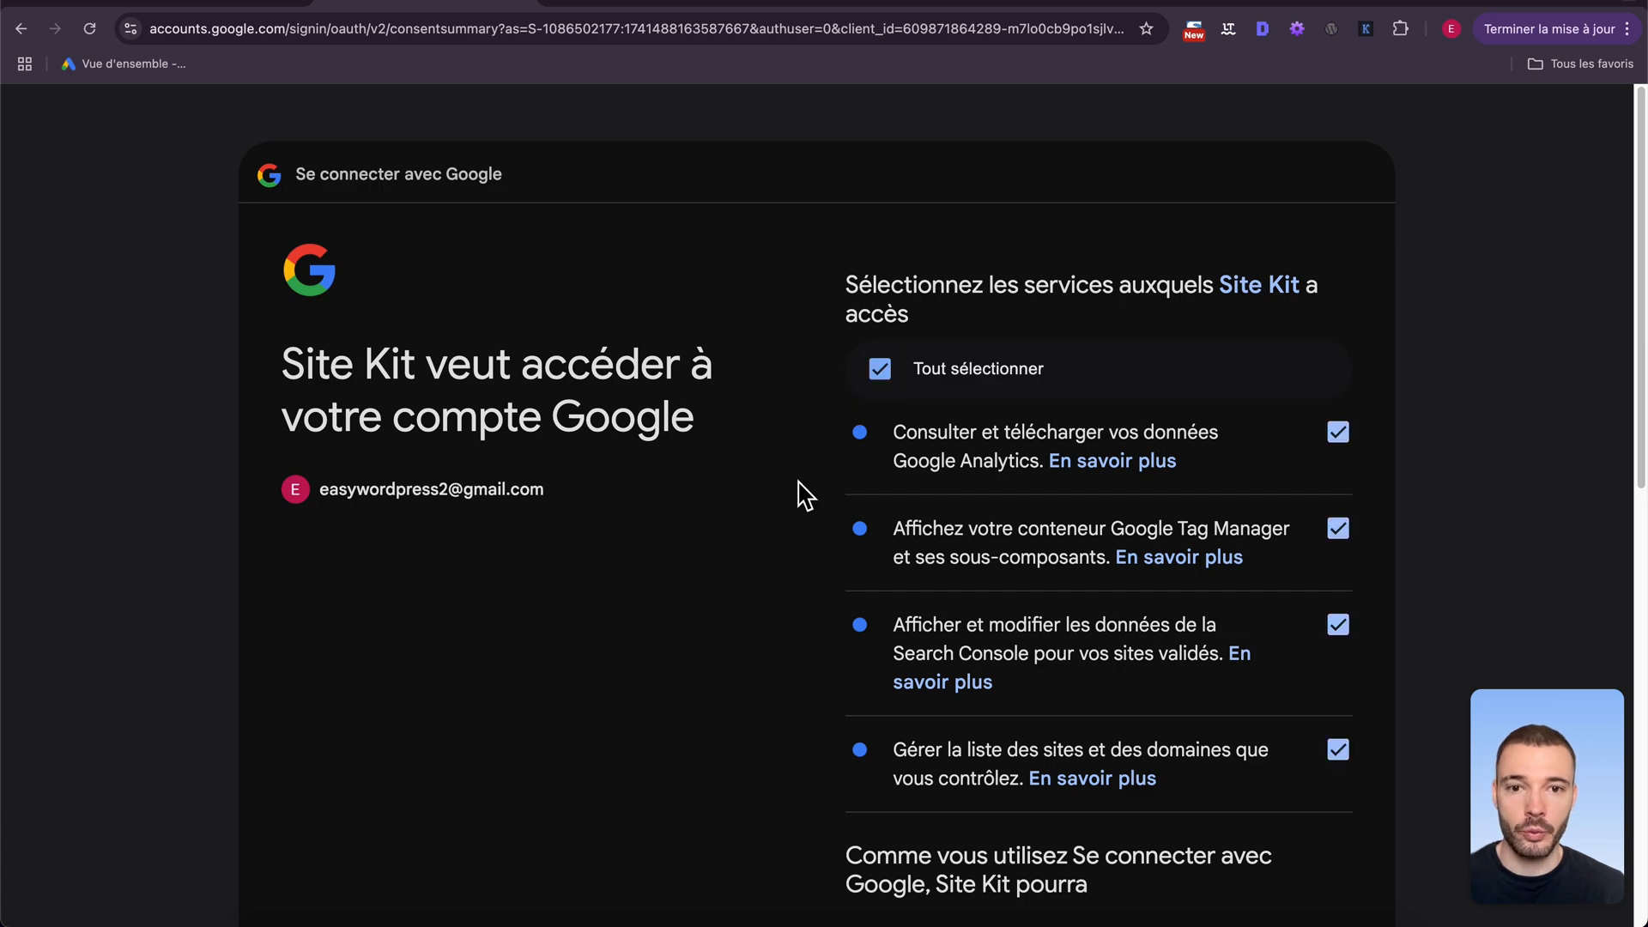
scroll(803, 515, down, 7)
scroll(803, 541, down, 4)
click(1223, 712)
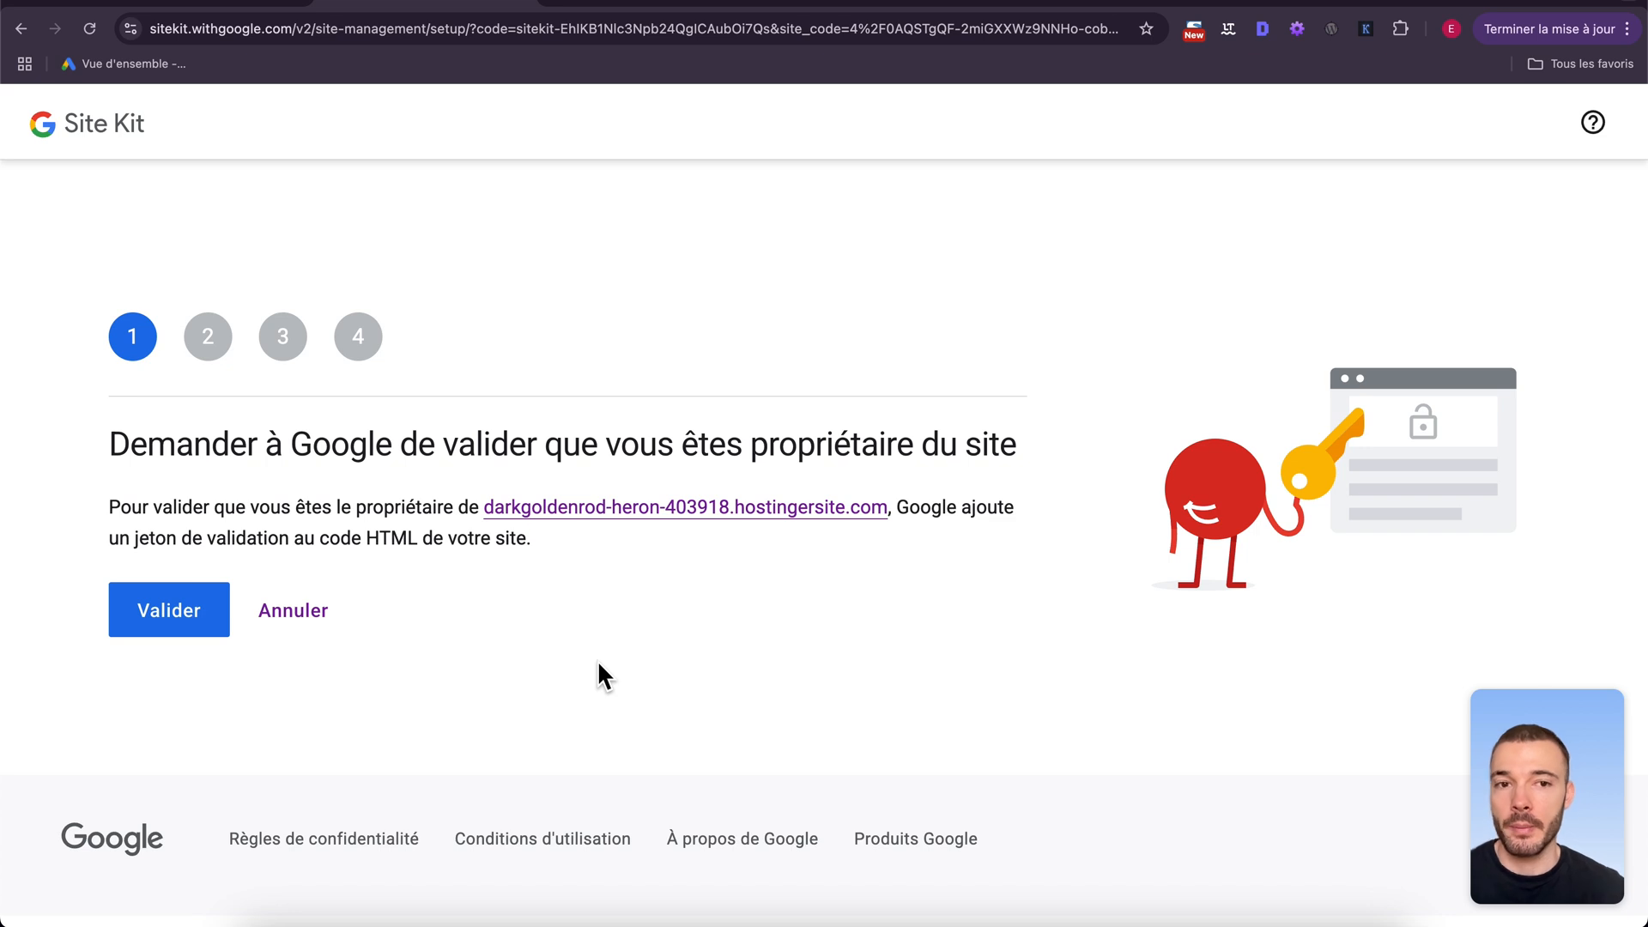
- Validate ownership of the site and authorize it to show Google metrics in the Site Kit dashboard
click(184, 618)
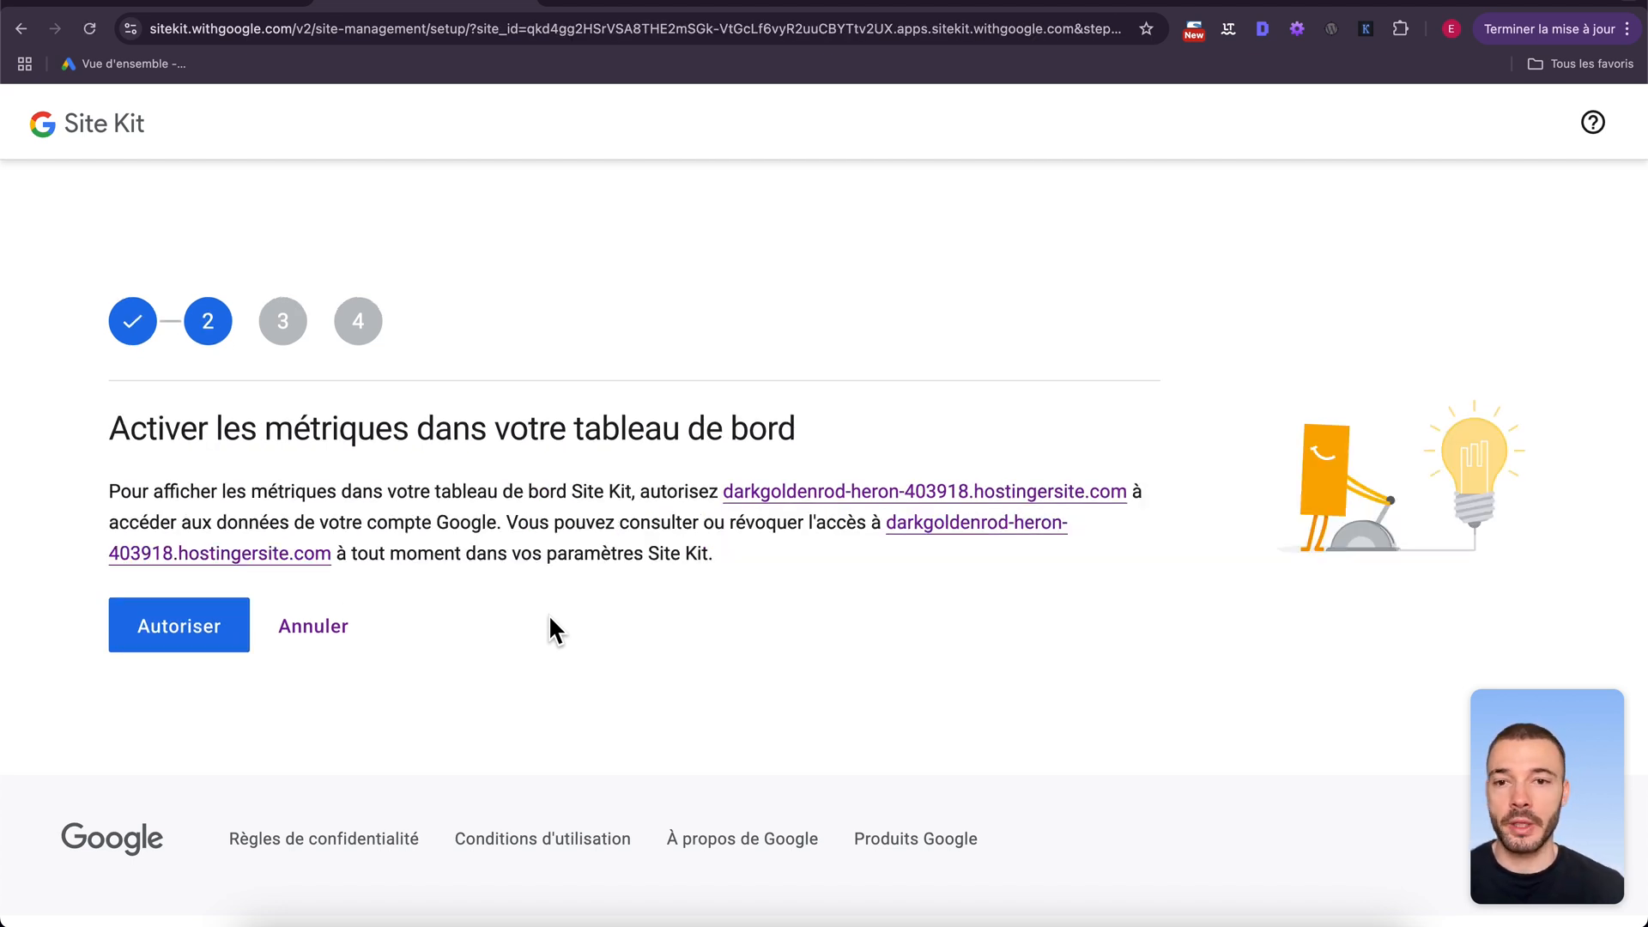
click(192, 634)
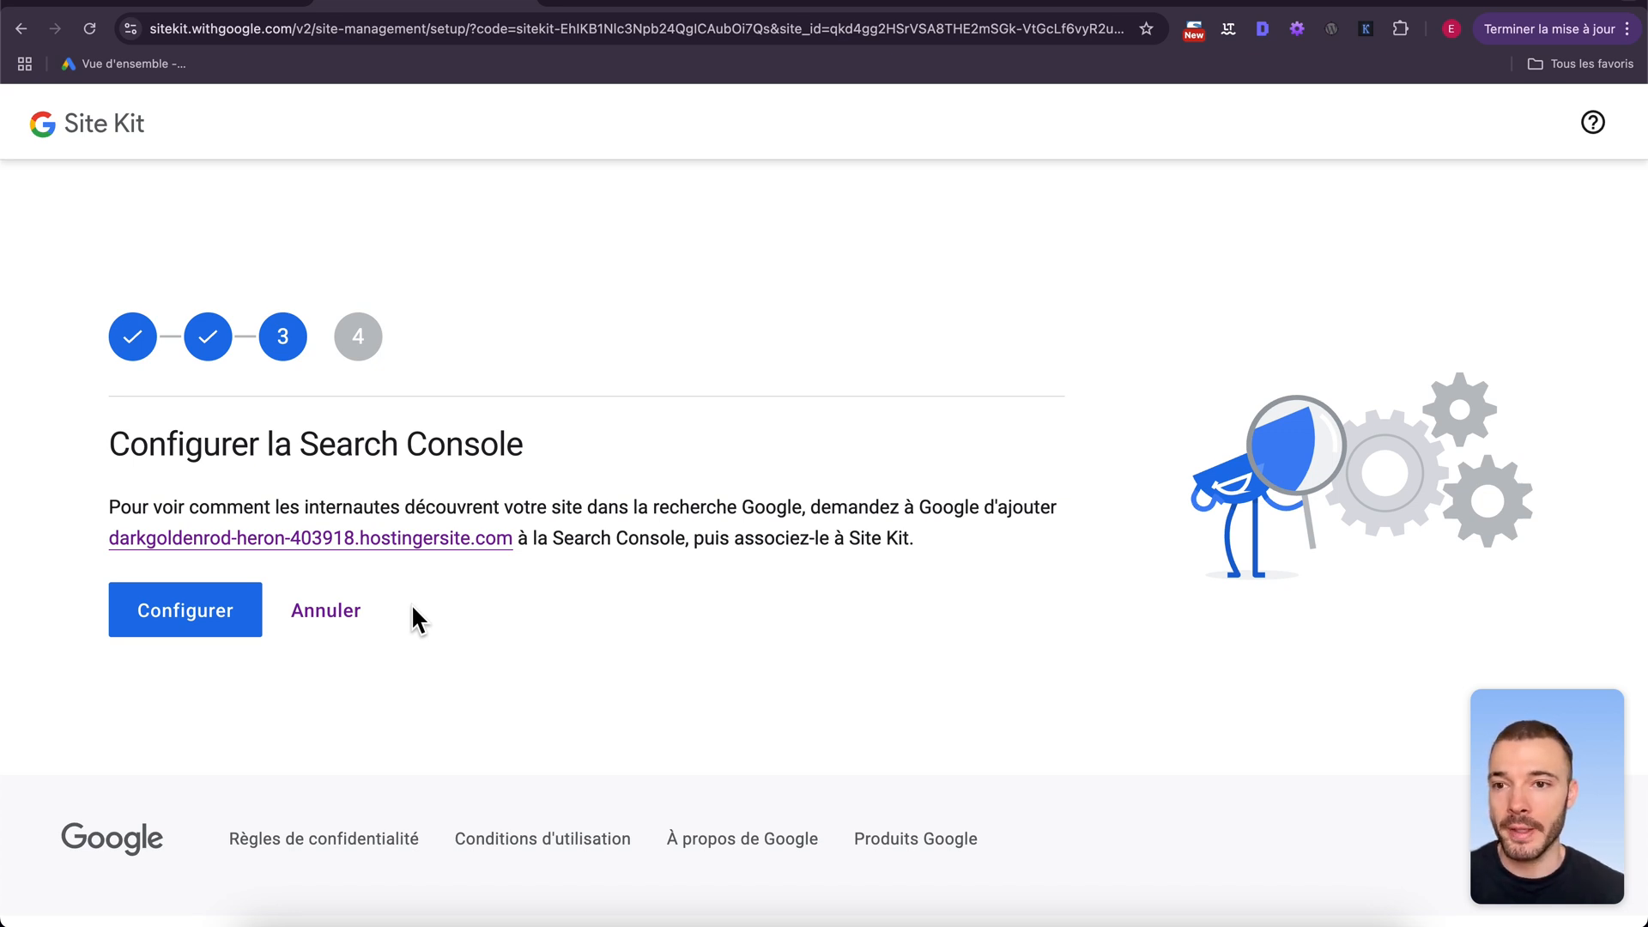
- Configure the Search Console for the site and proceed to the Google Analytics setup
drag(107, 441, 515, 446)
click(522, 445)
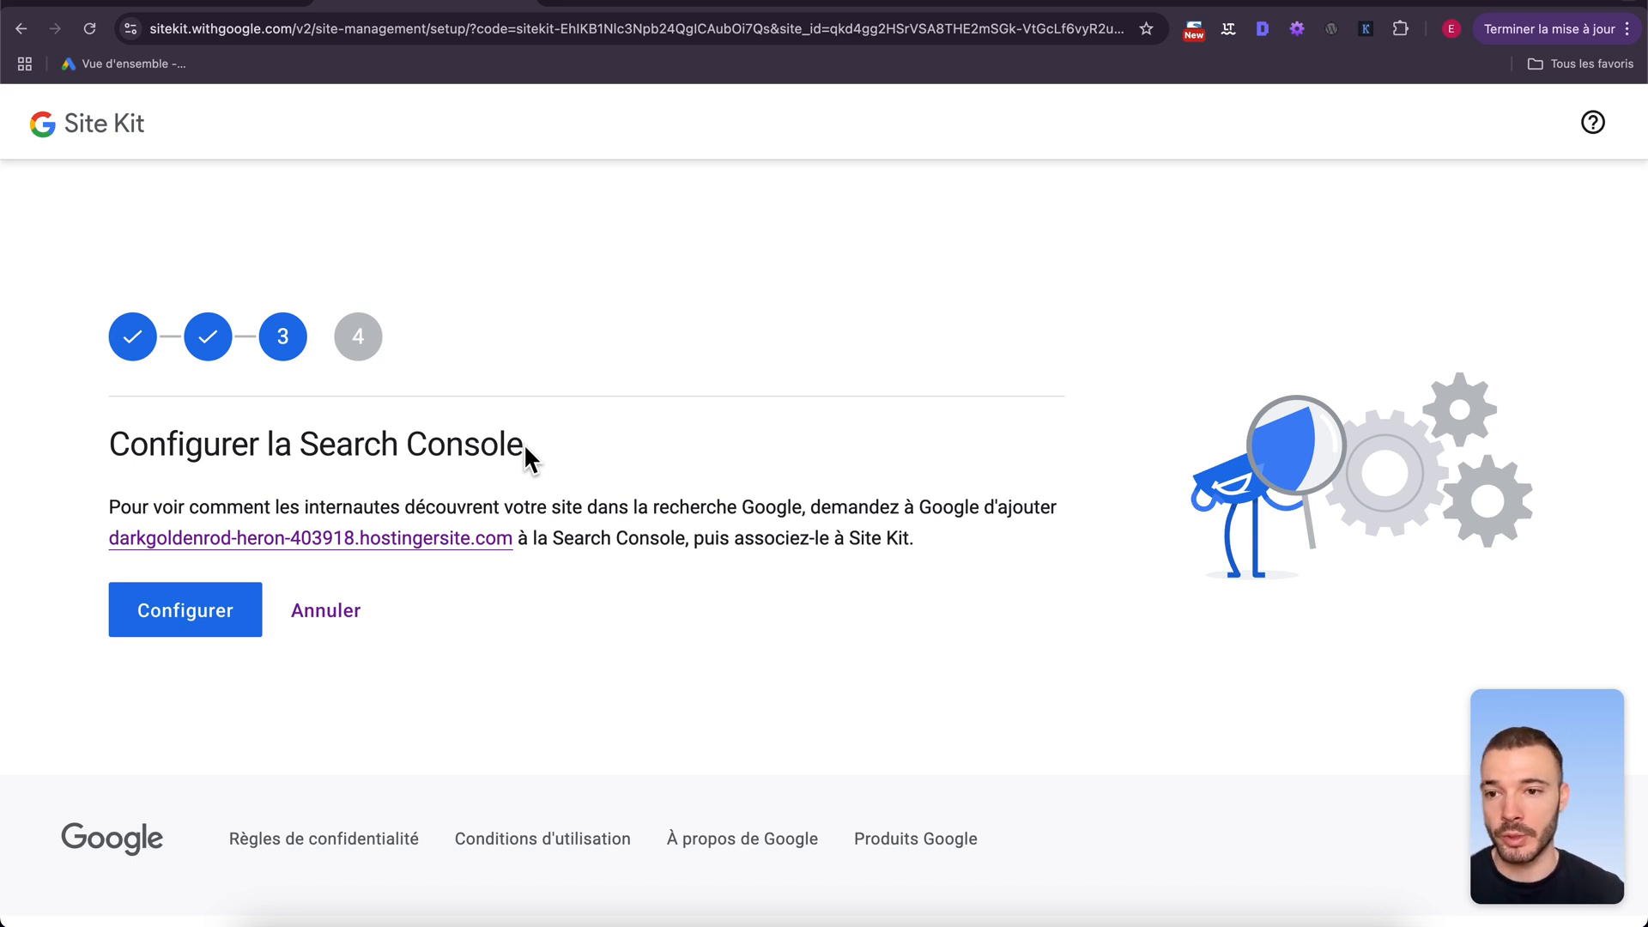
click(196, 611)
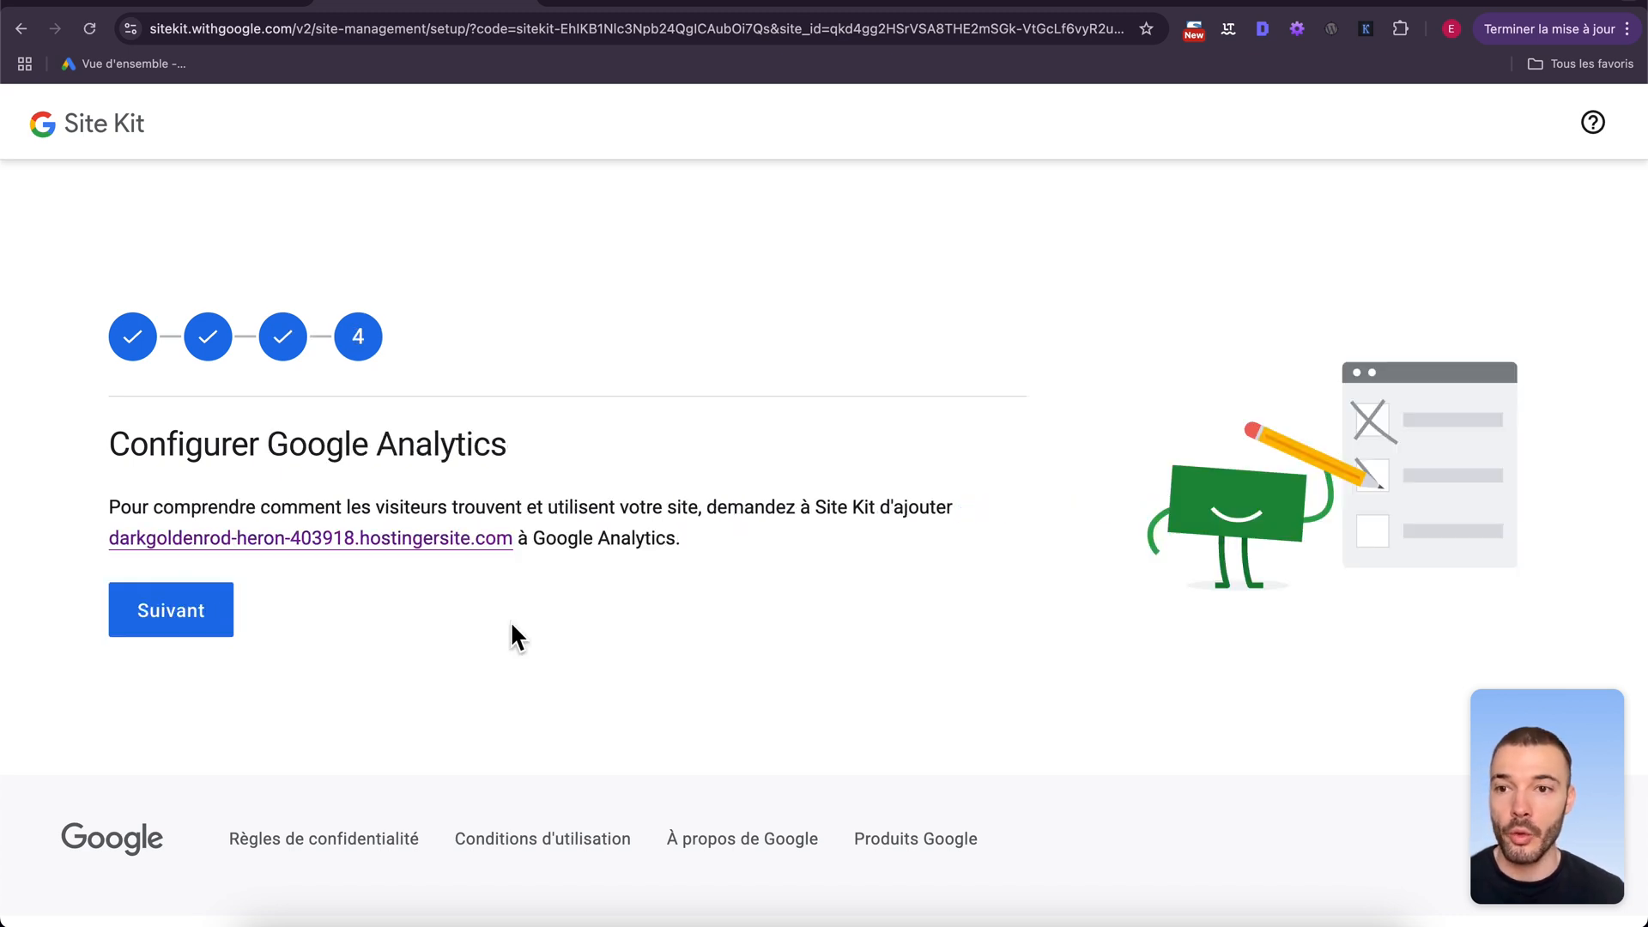
click(204, 616)
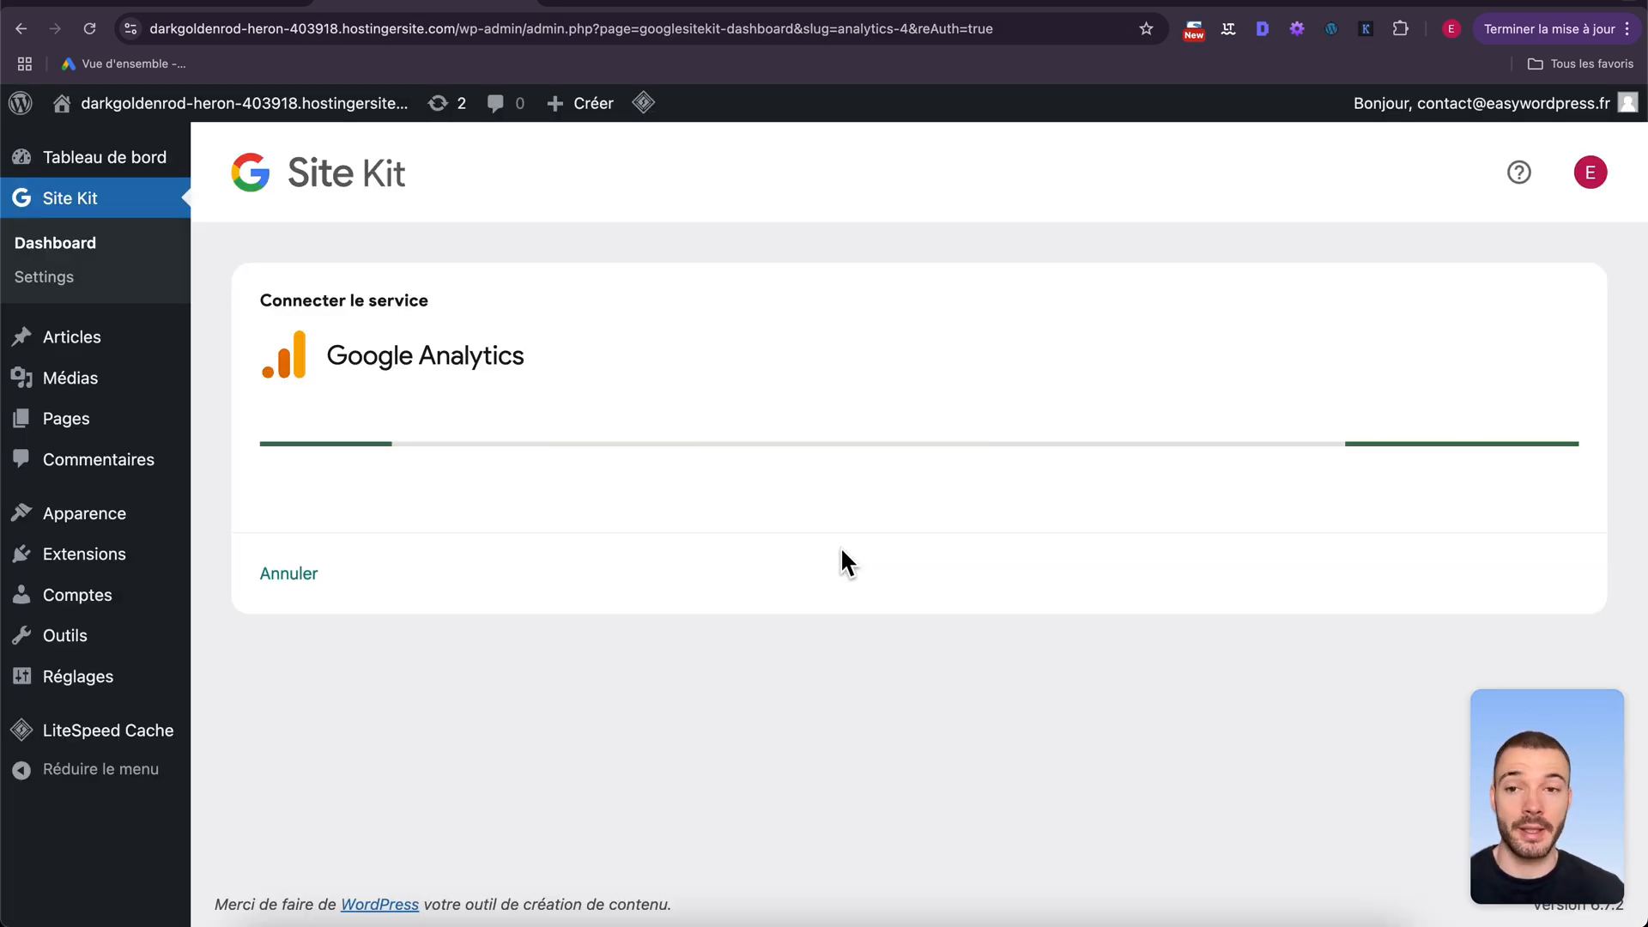
- Choose to configure a new Google Analytics account and create it with the pre-filled site details
click(436, 493)
scroll(457, 666, down, 2)
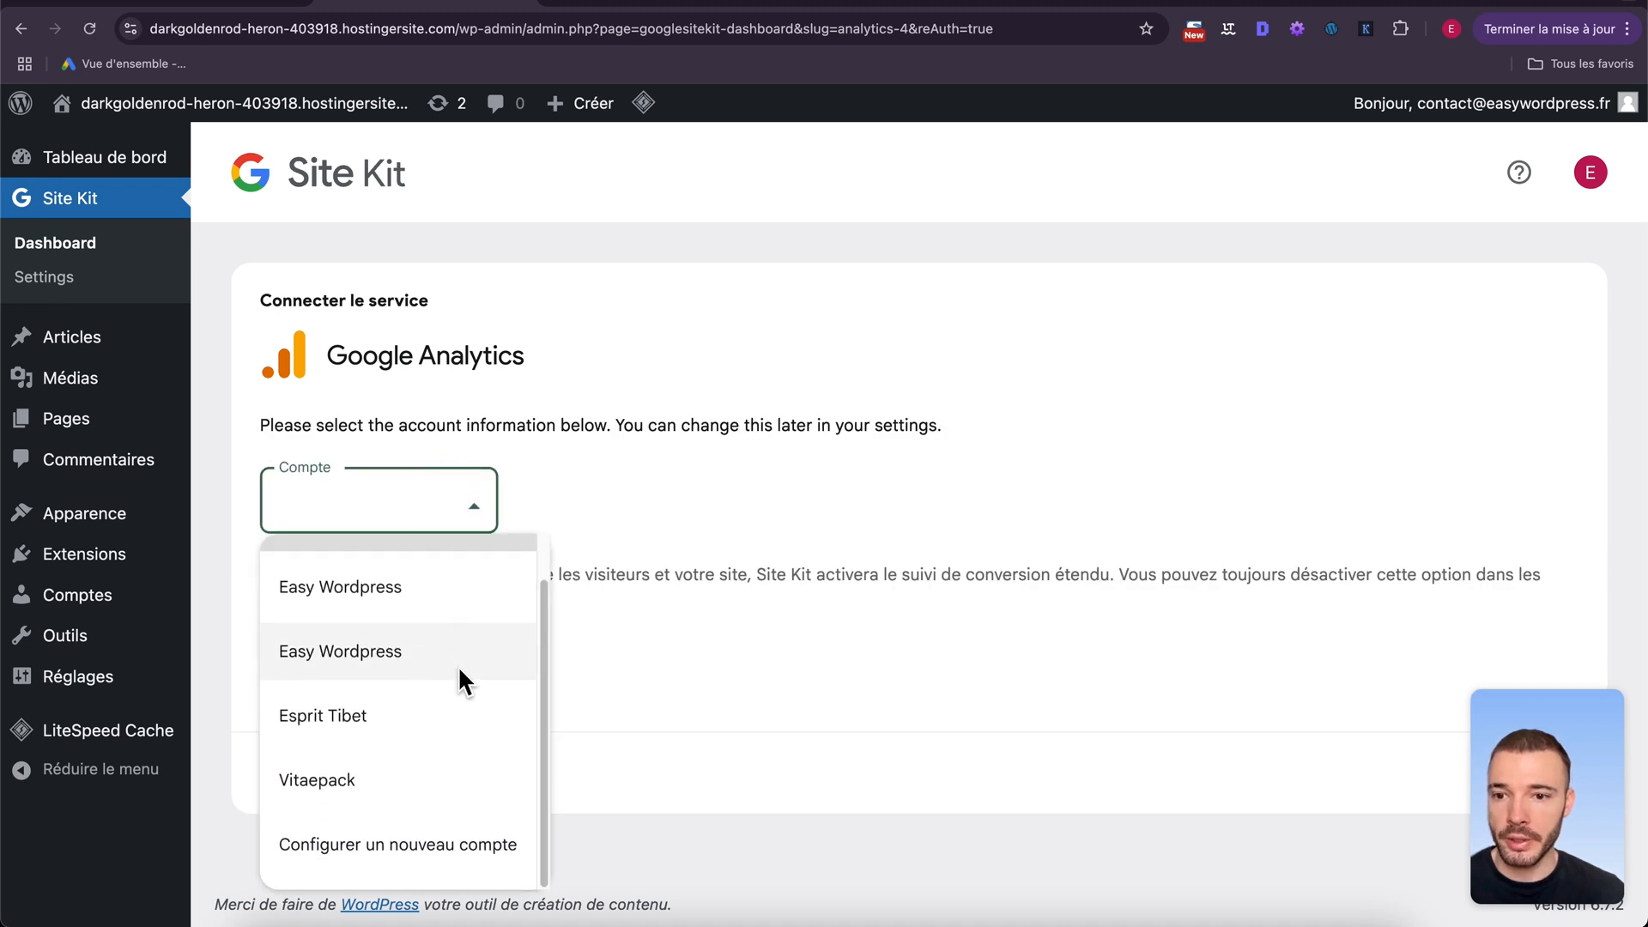
scroll(456, 666, up, 2)
scroll(462, 621, down, 1)
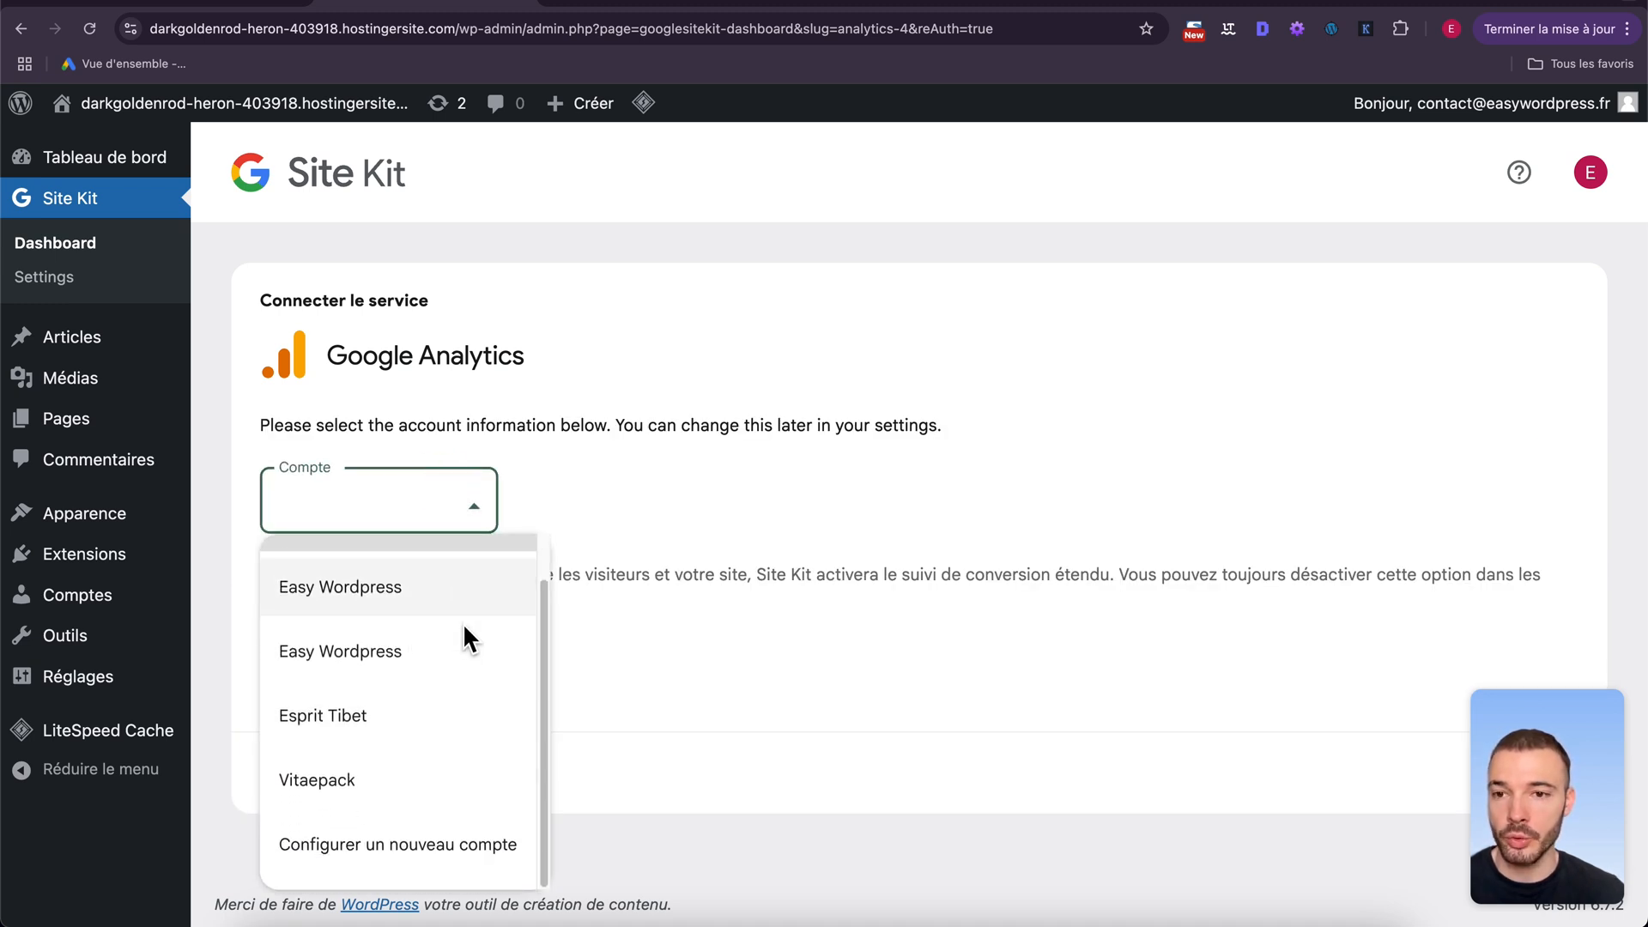
click(407, 840)
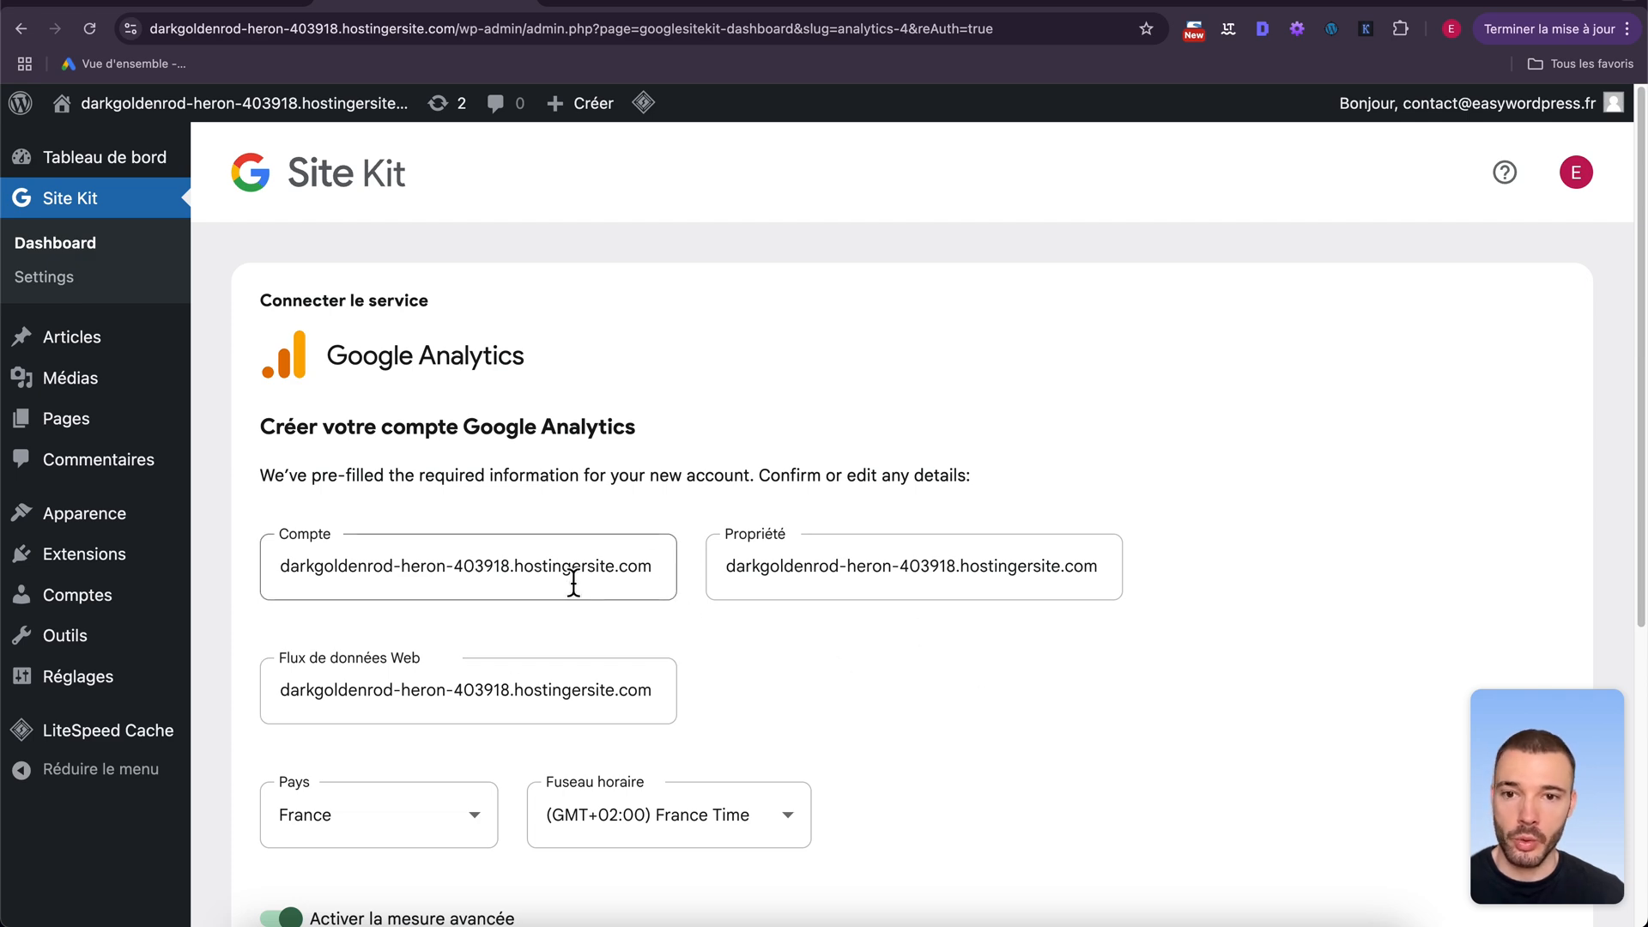
scroll(909, 637, down, 5)
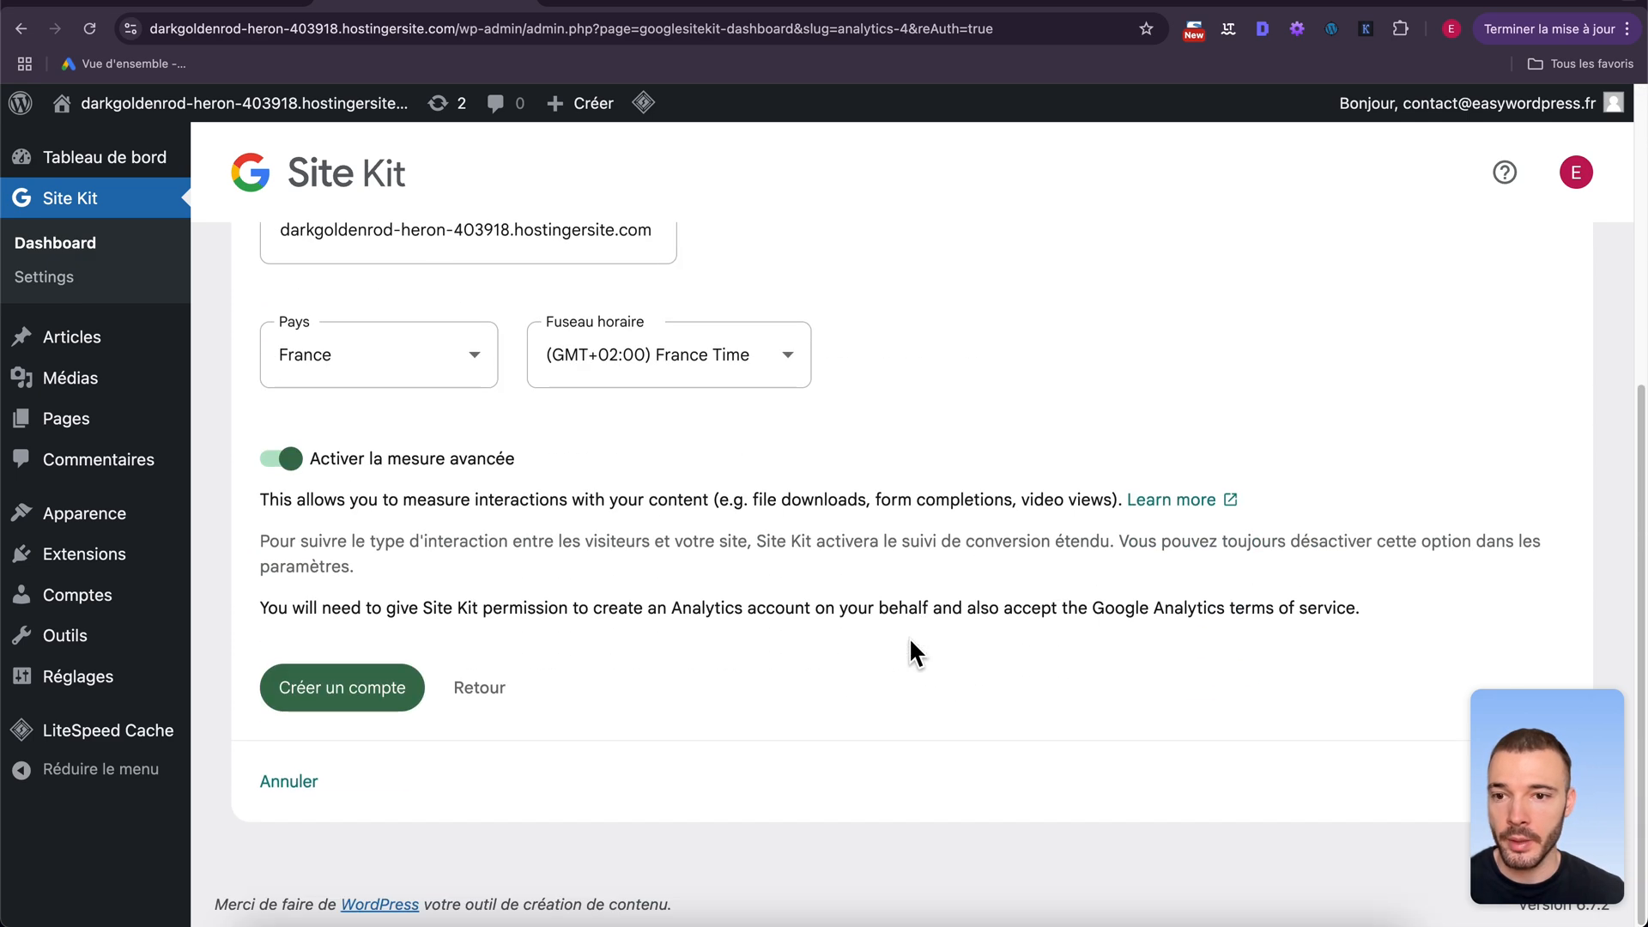
click(357, 697)
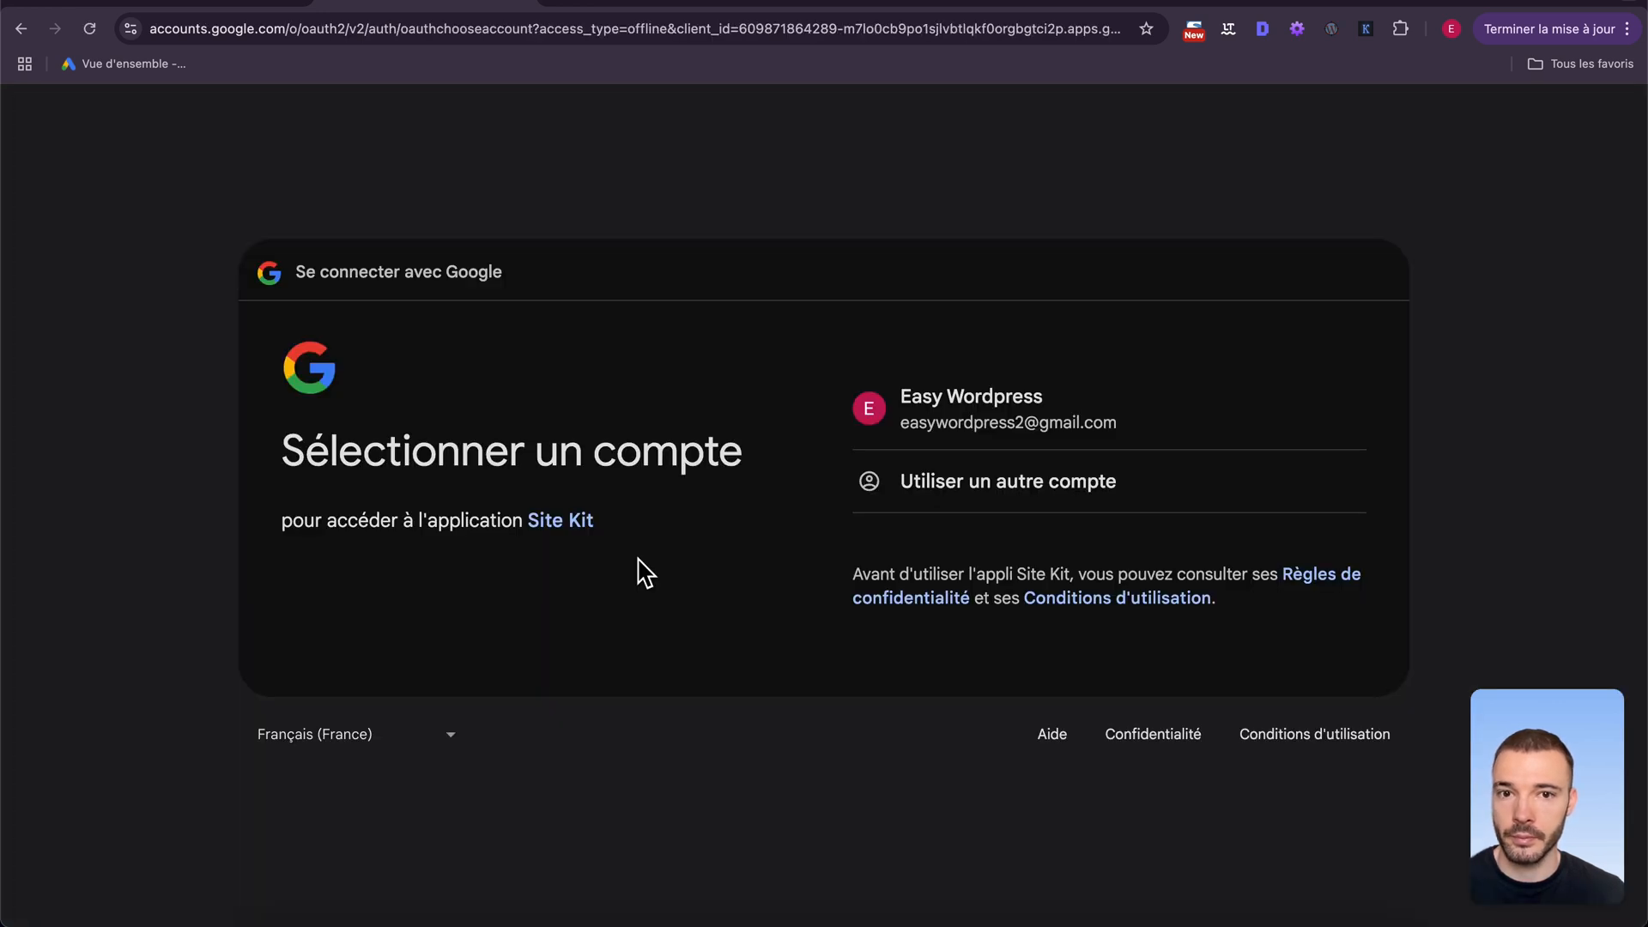
- Select the same Google account again and grant Site Kit the additional access to edit Google Analytics management entities
click(888, 436)
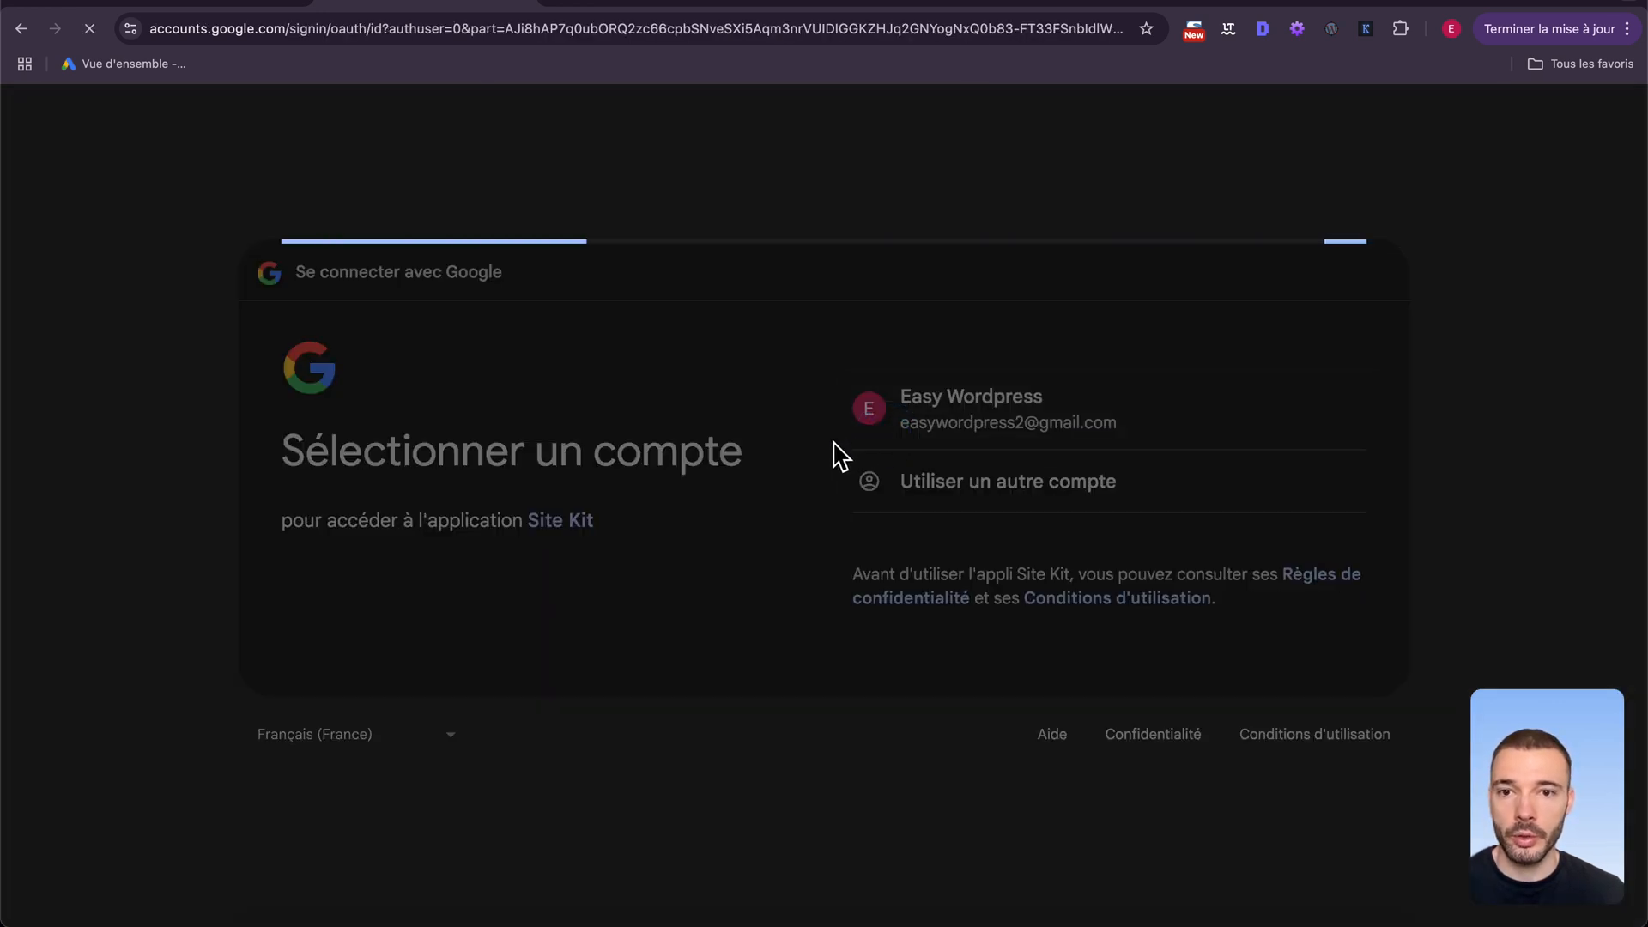
click(1289, 619)
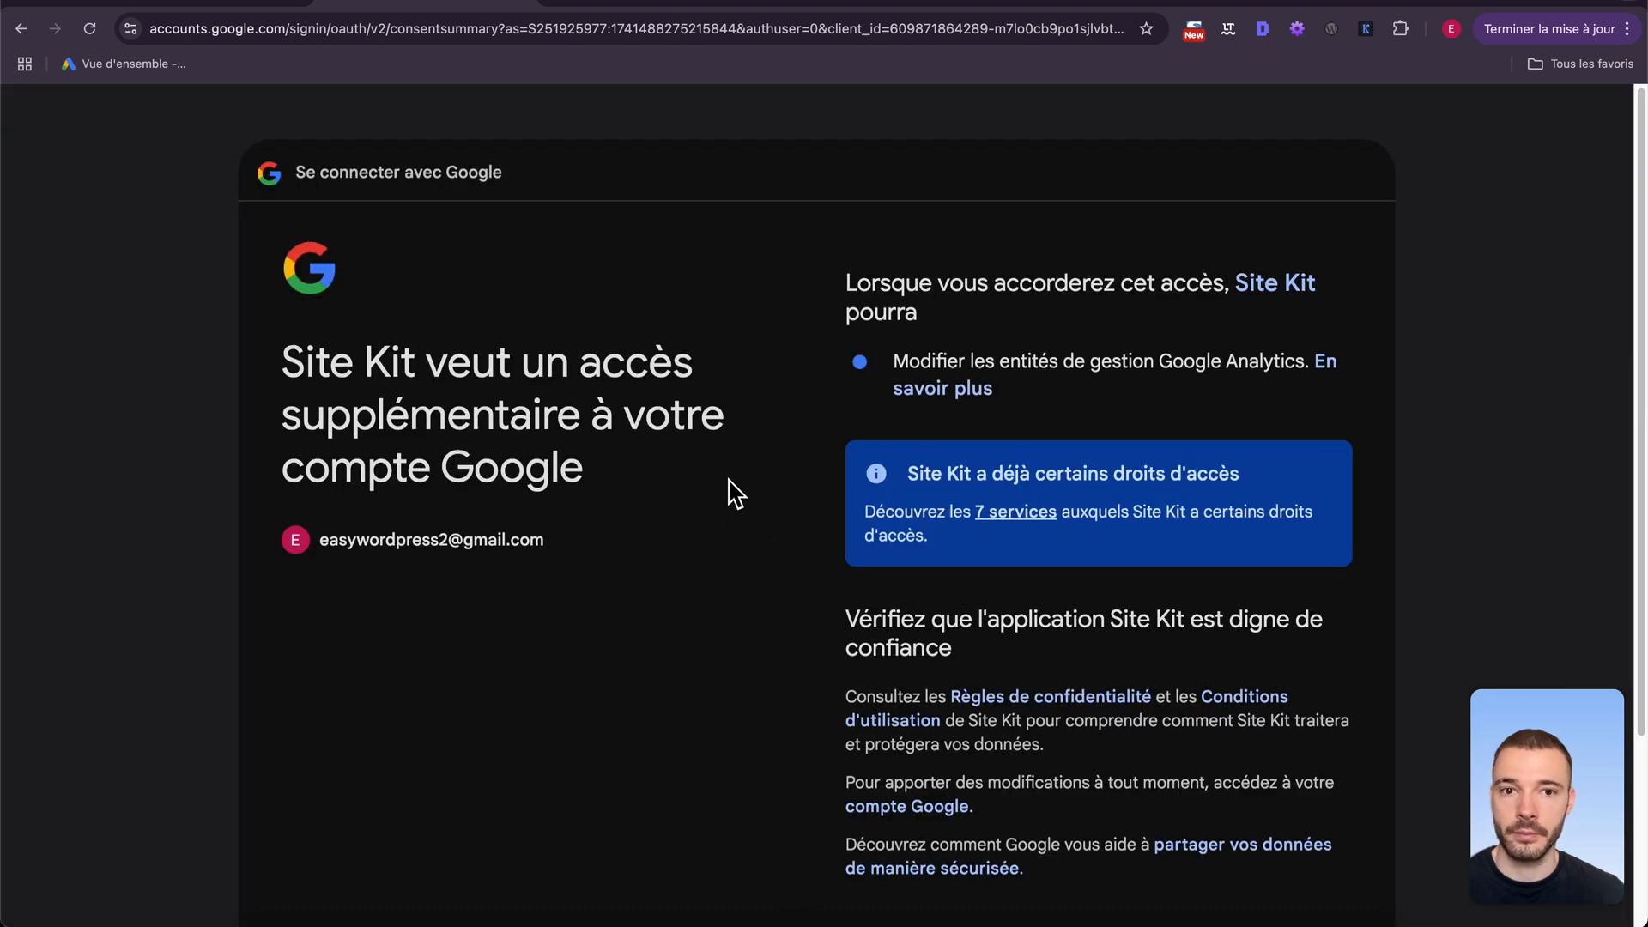
scroll(729, 480, down, 3)
click(1206, 734)
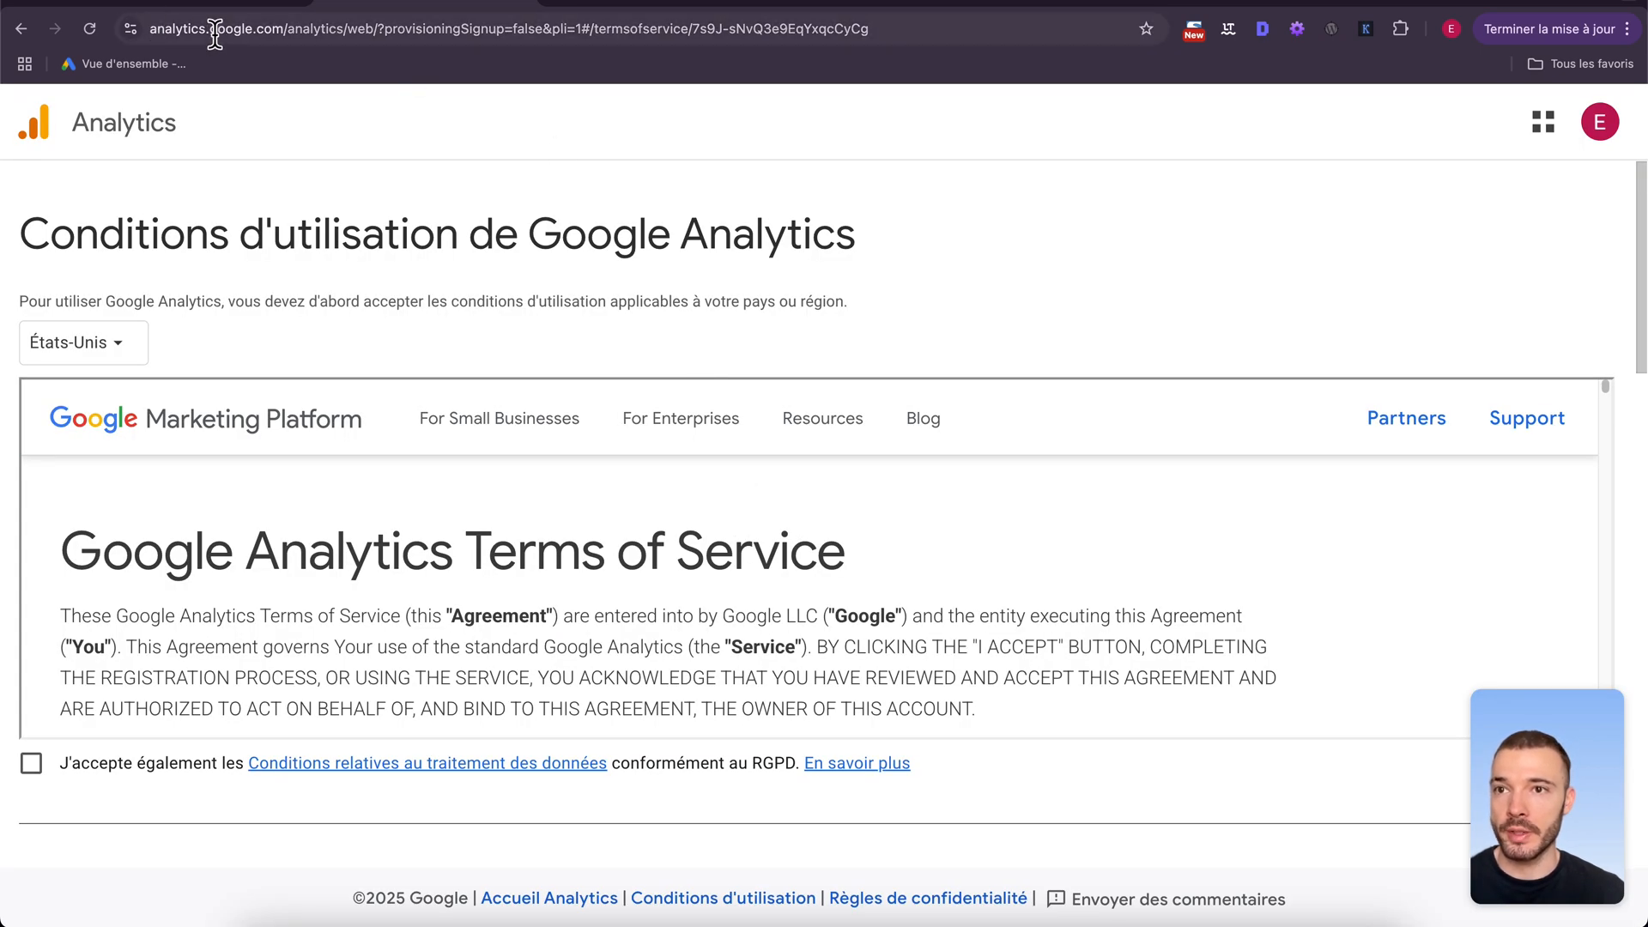
- Accept the Google Analytics terms, including the RGPD data processing and controller data protection conditions, leaving the optional data sharing settings unchecked
mouse_move(429, 418)
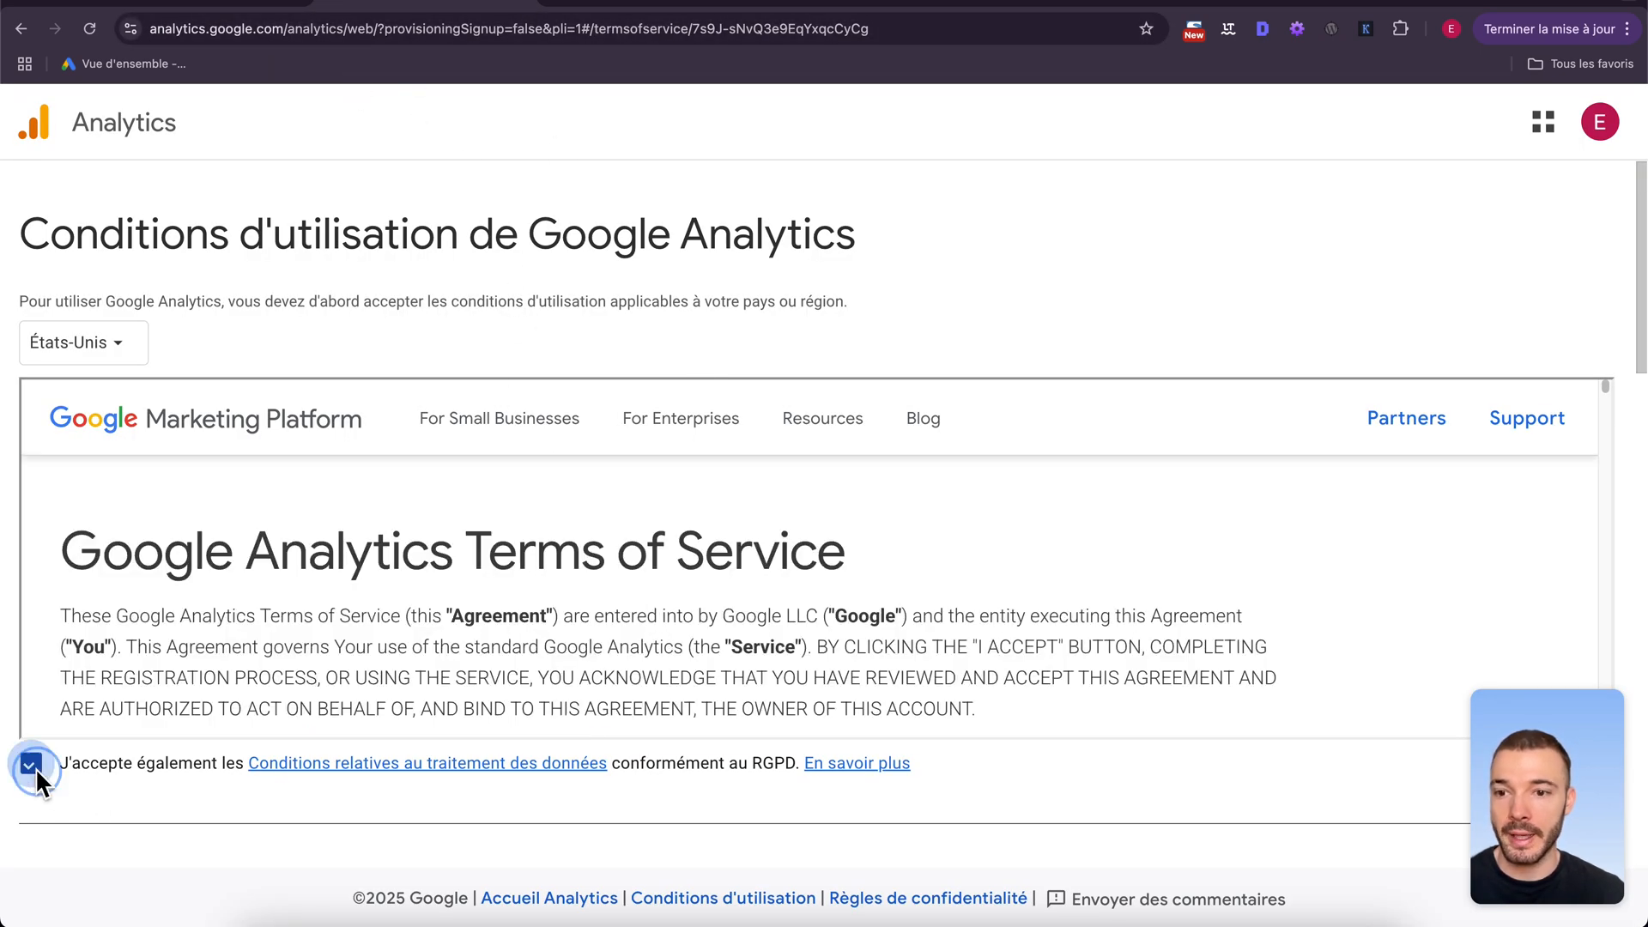
scroll(1126, 331, down, 2)
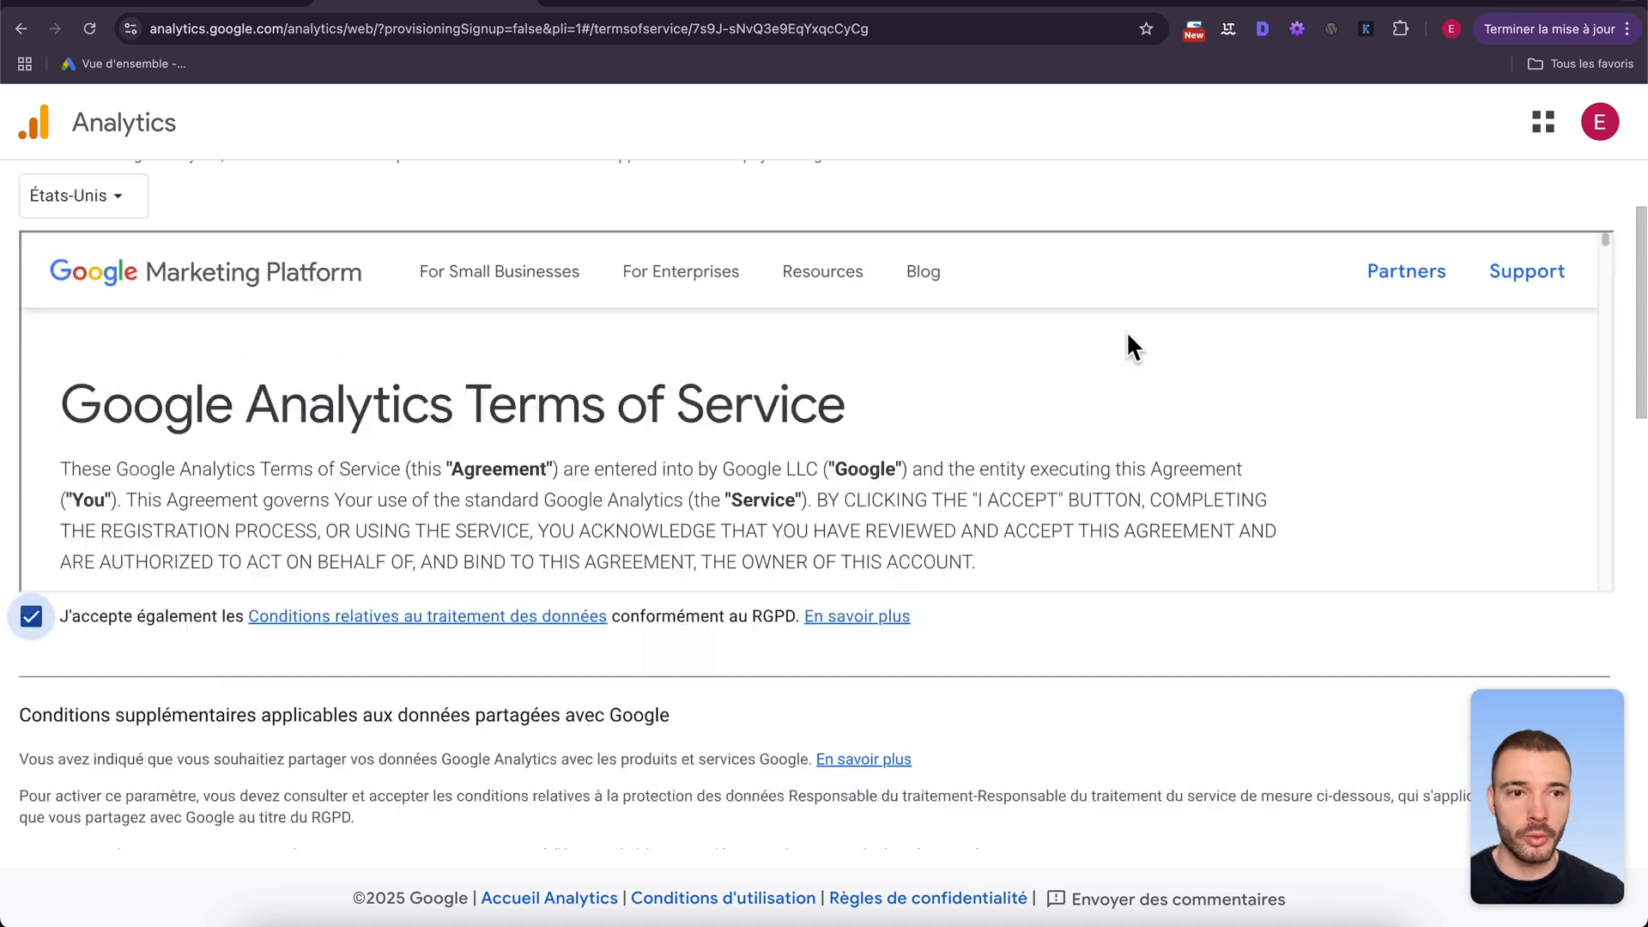
scroll(1131, 696, down, 3)
scroll(1126, 650, down, 3)
scroll(1084, 479, down, 5)
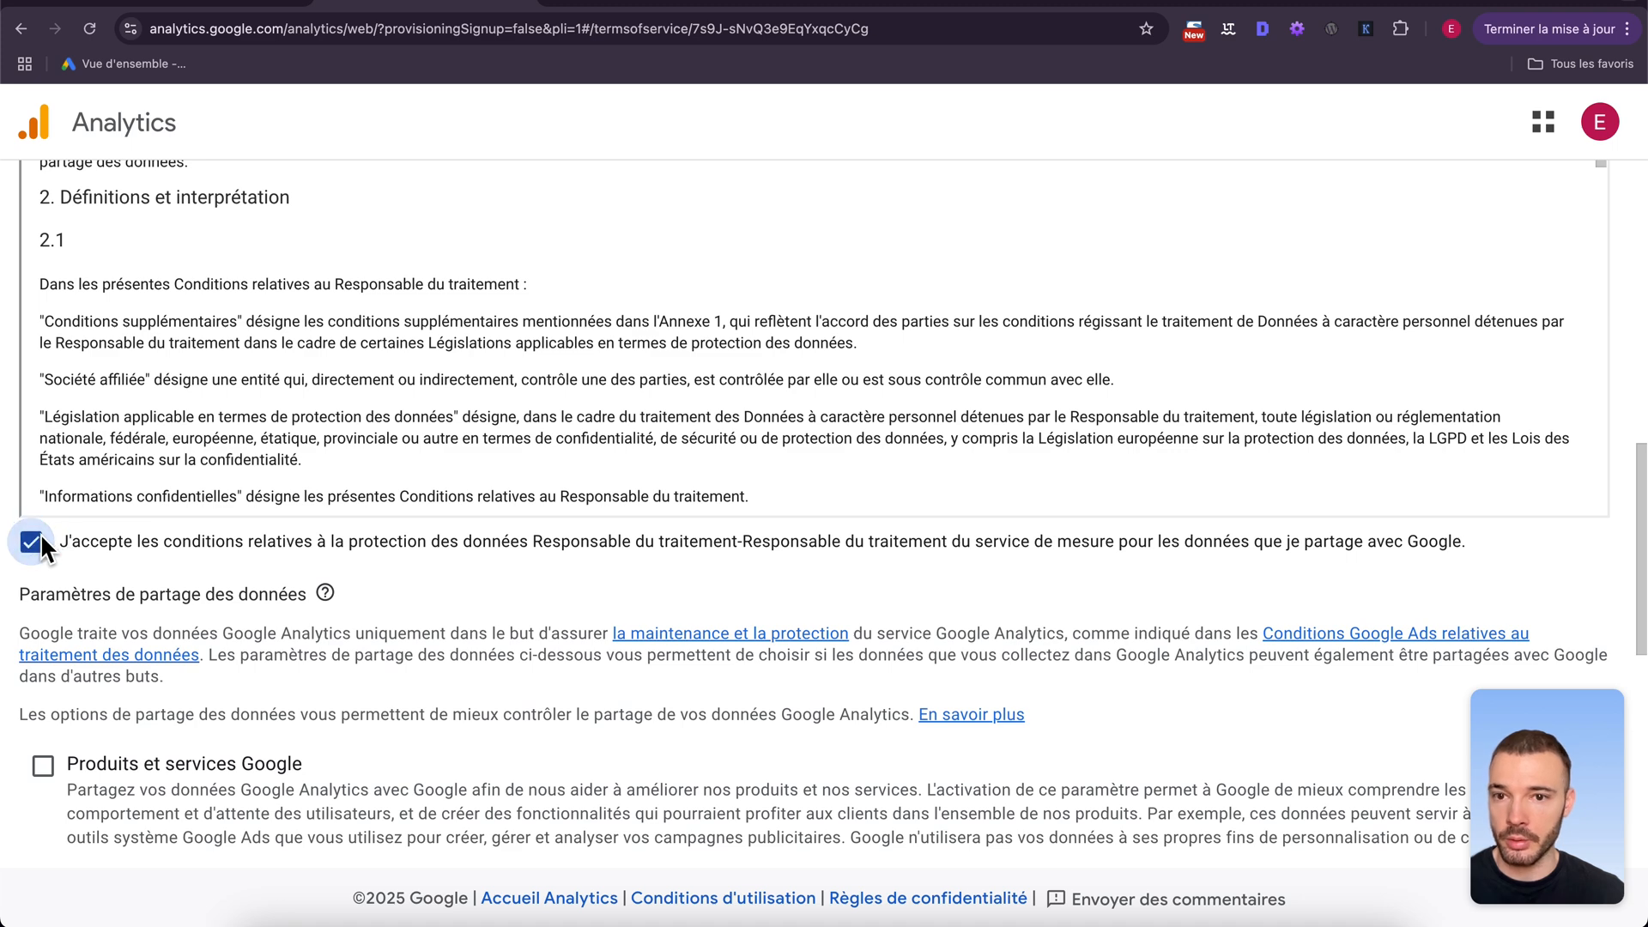
scroll(347, 558, down, 4)
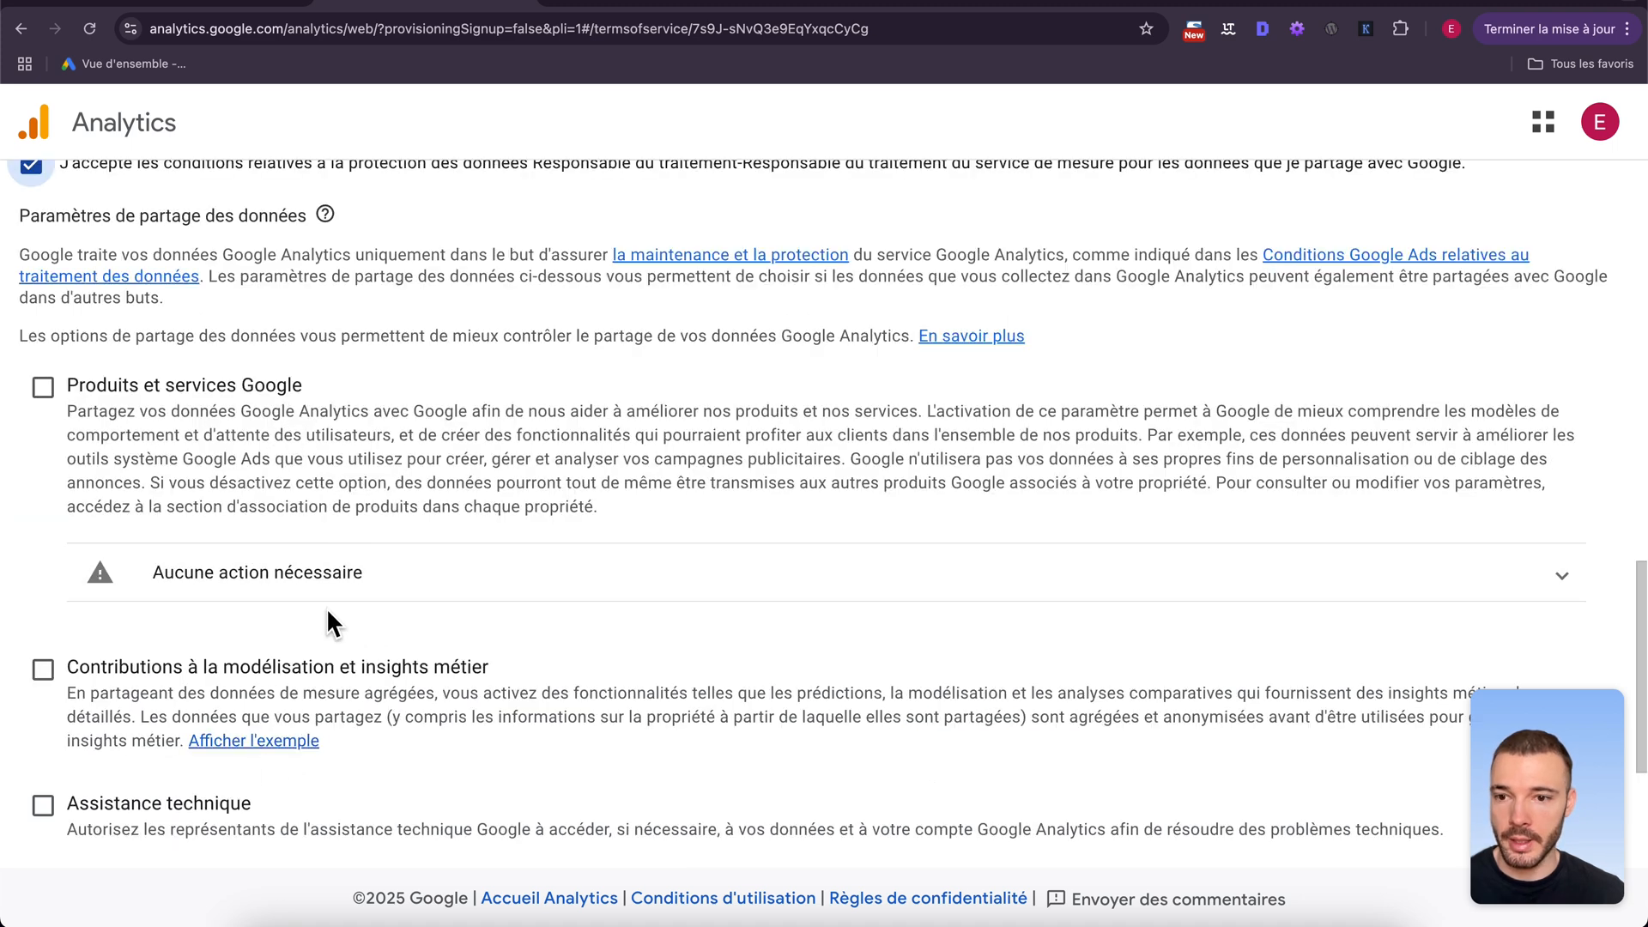
scroll(630, 643, down, 3)
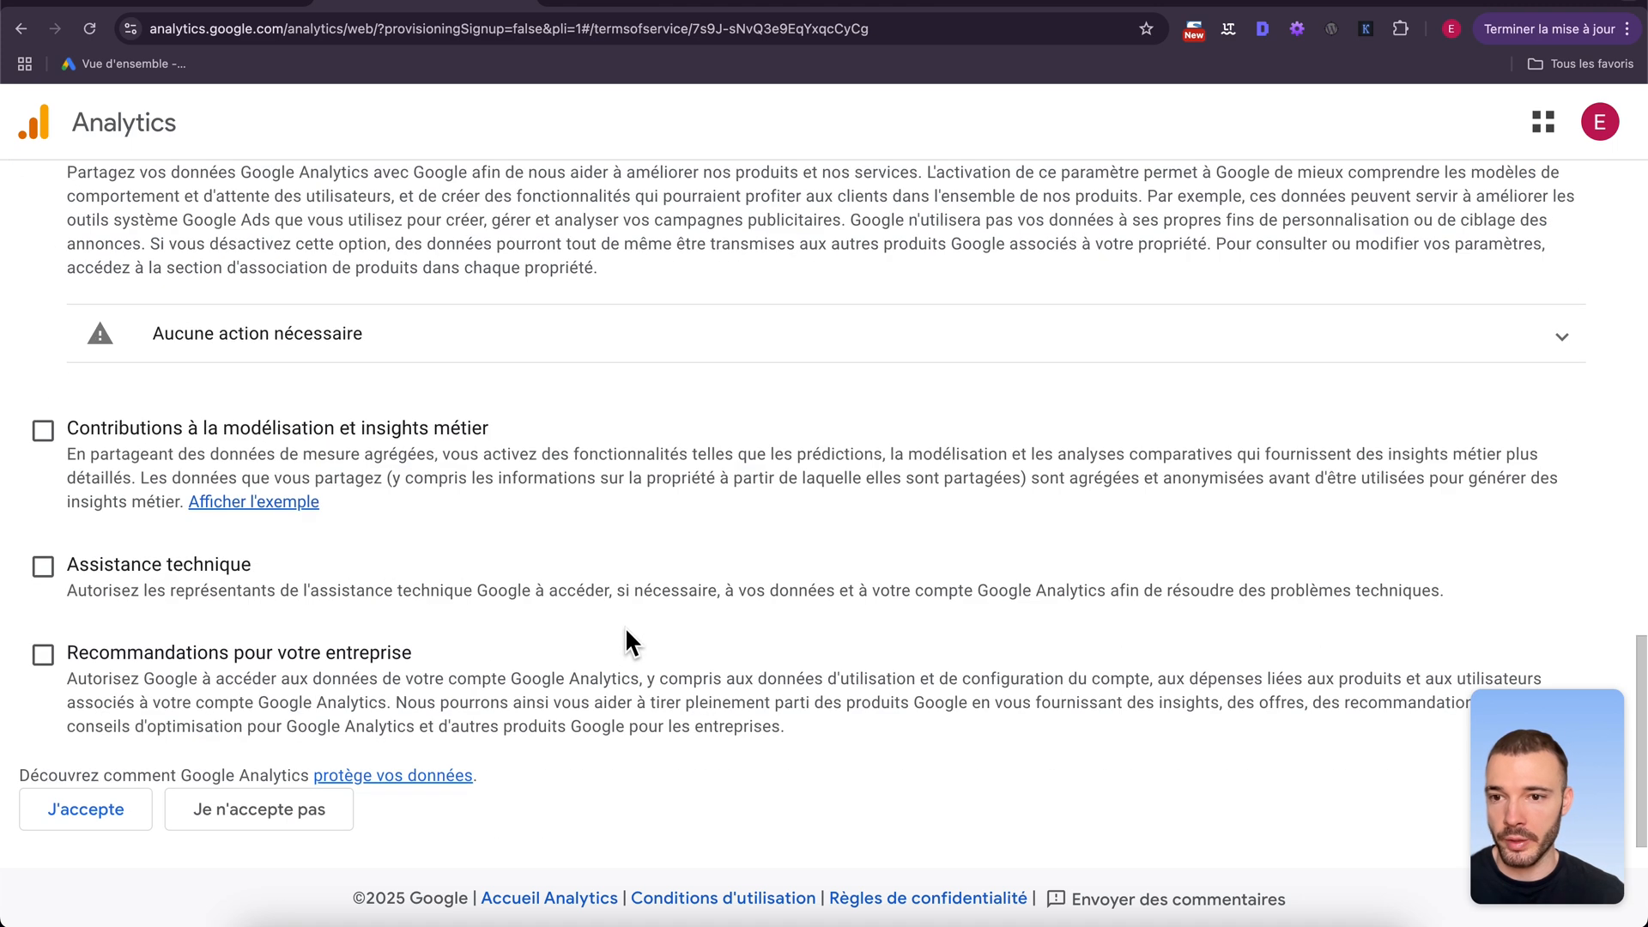
click(92, 814)
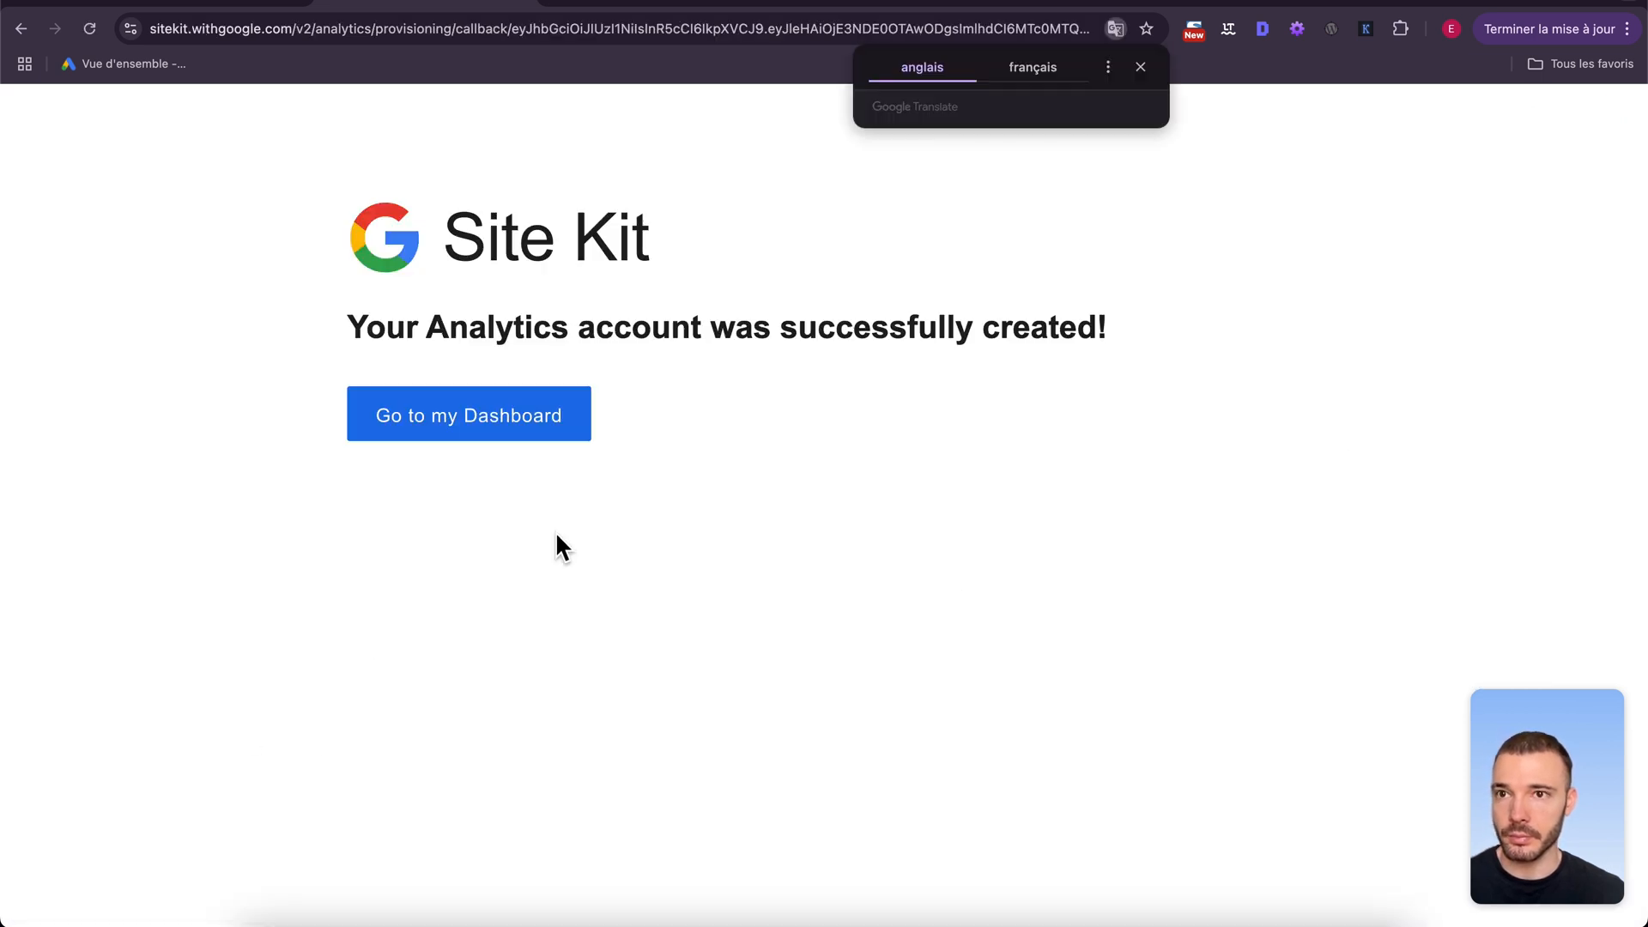
- Go to the Site Kit dashboard and dismiss the Analytics setup, data collection and Sign in with Google notices
click(534, 417)
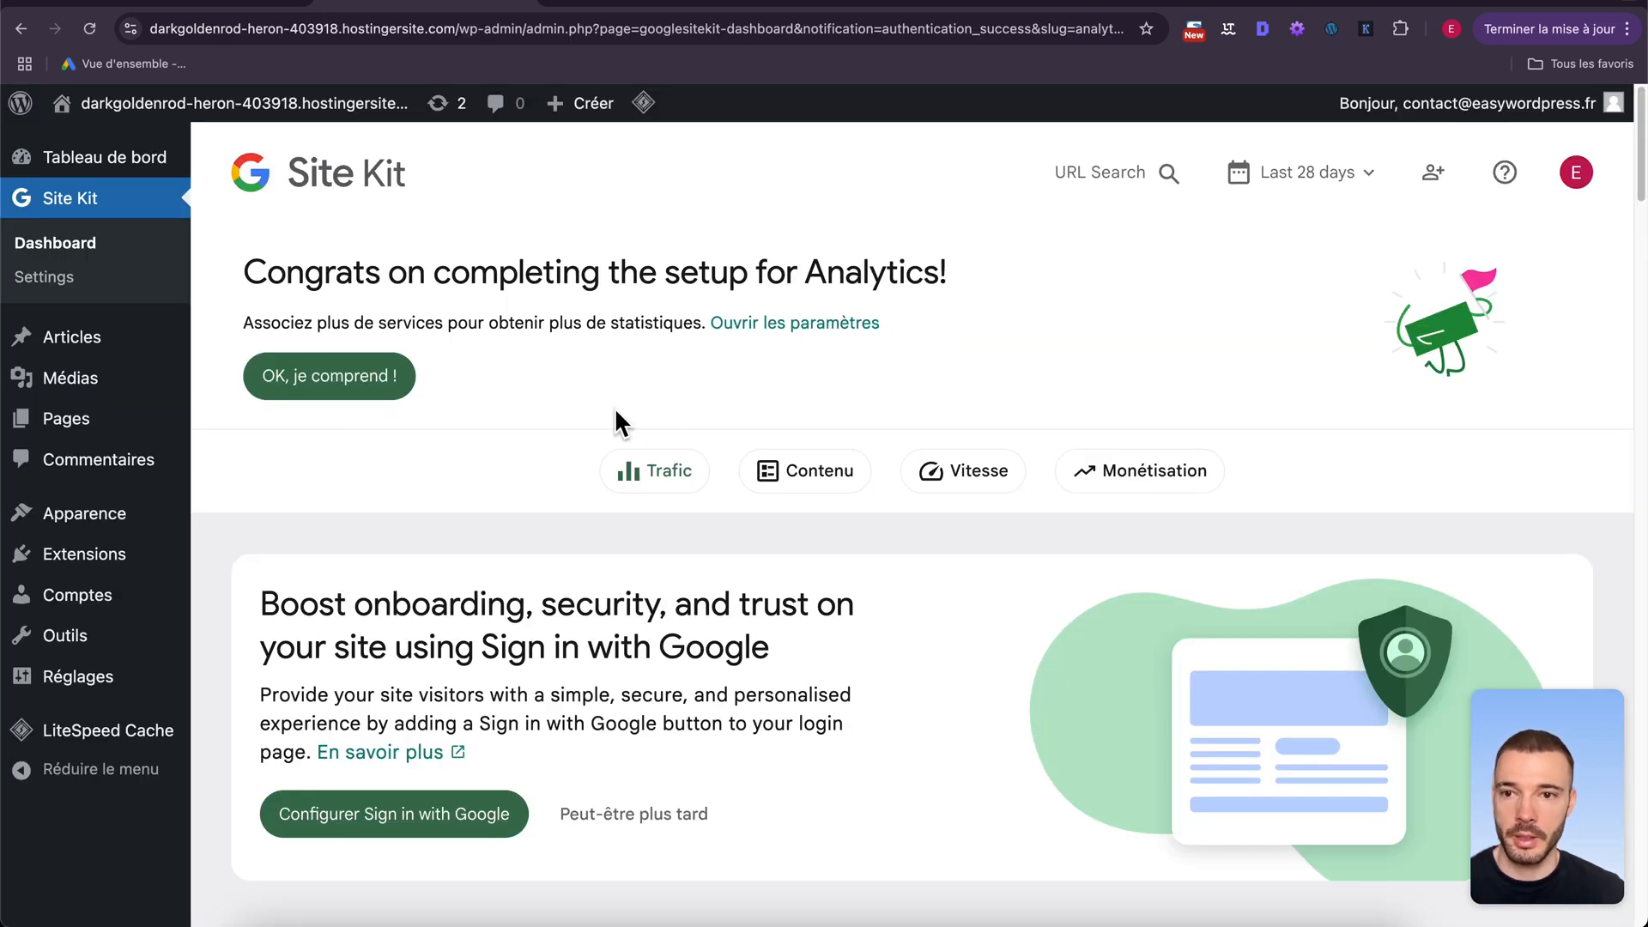
click(374, 378)
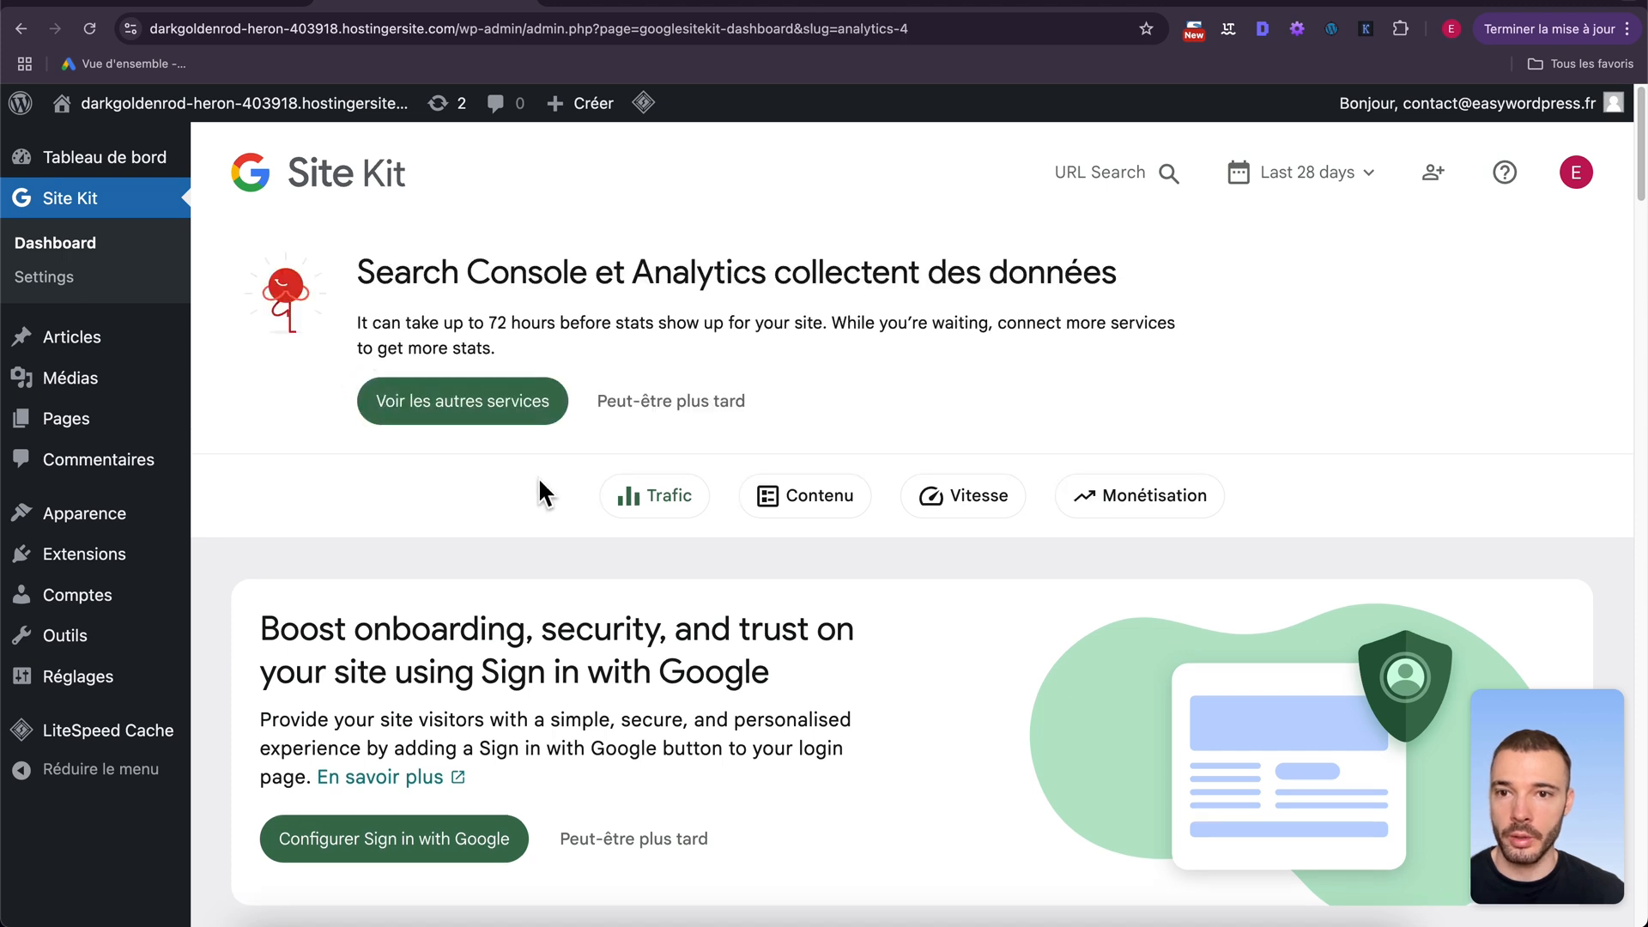
click(668, 401)
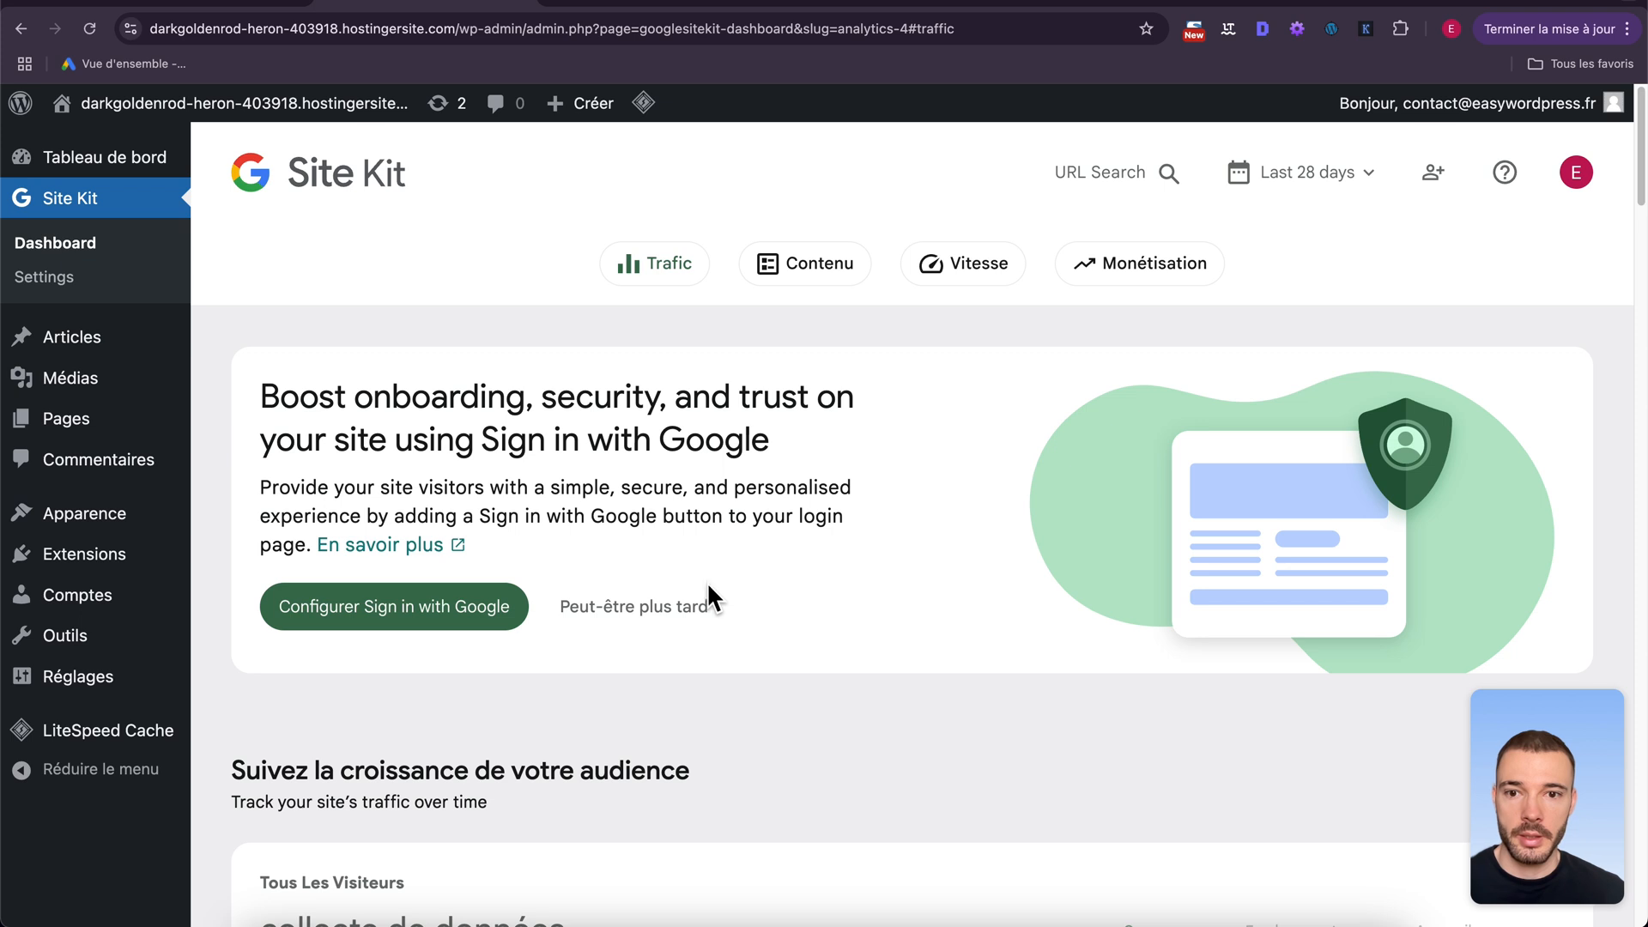
click(647, 611)
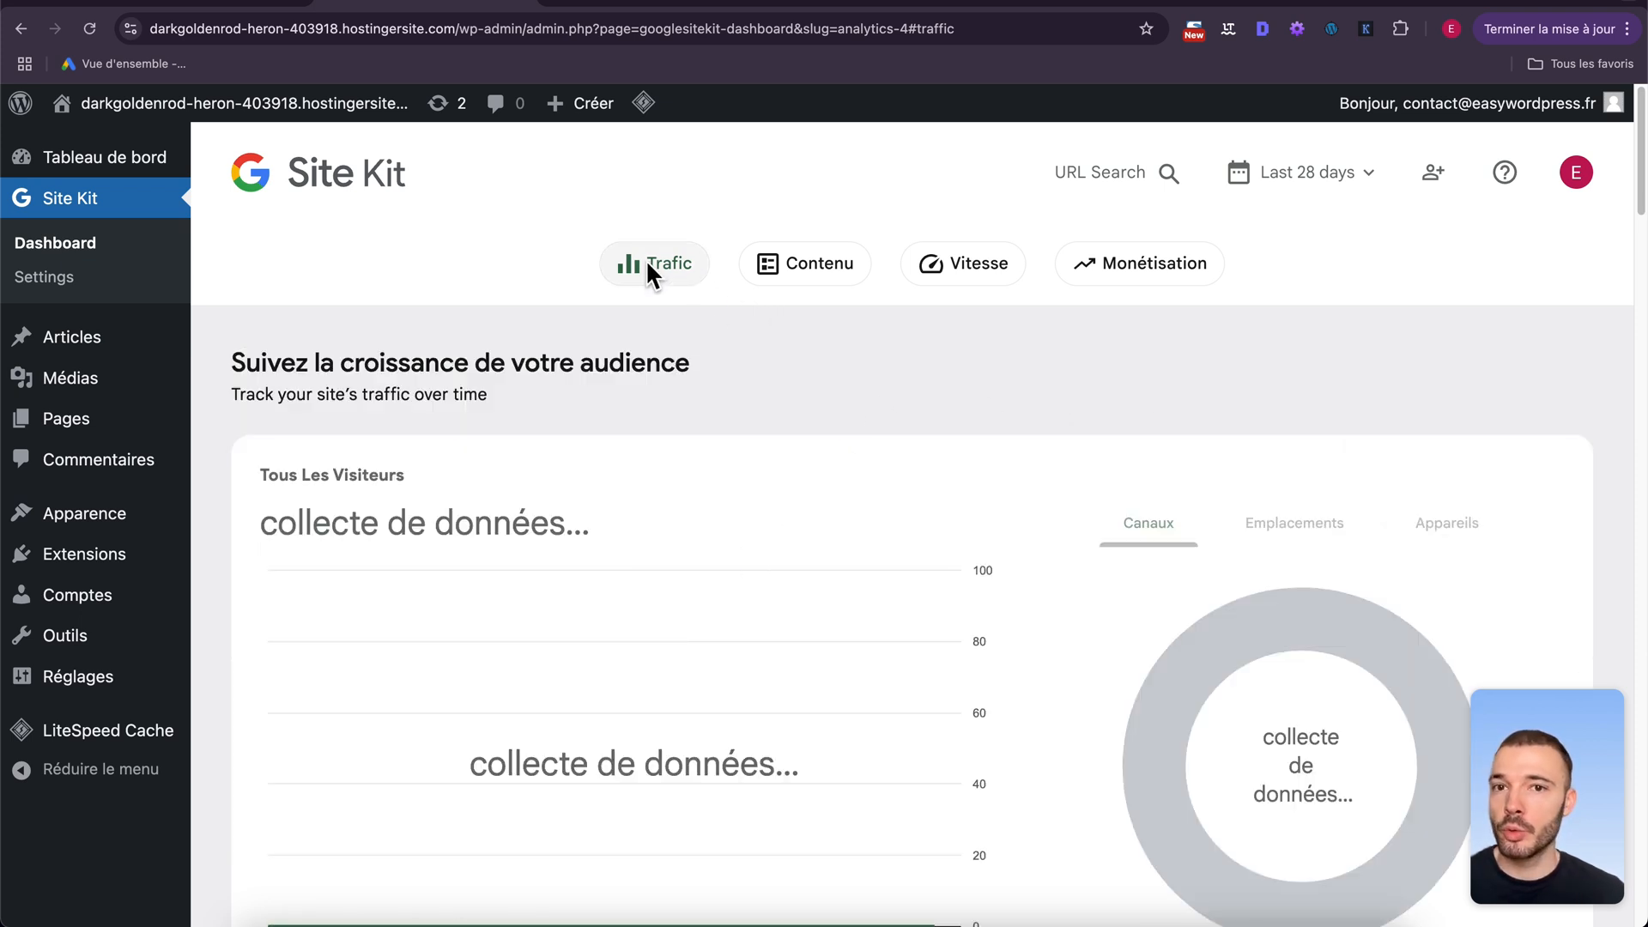
scroll(1021, 365, down, 3)
scroll(1012, 481, up, 2)
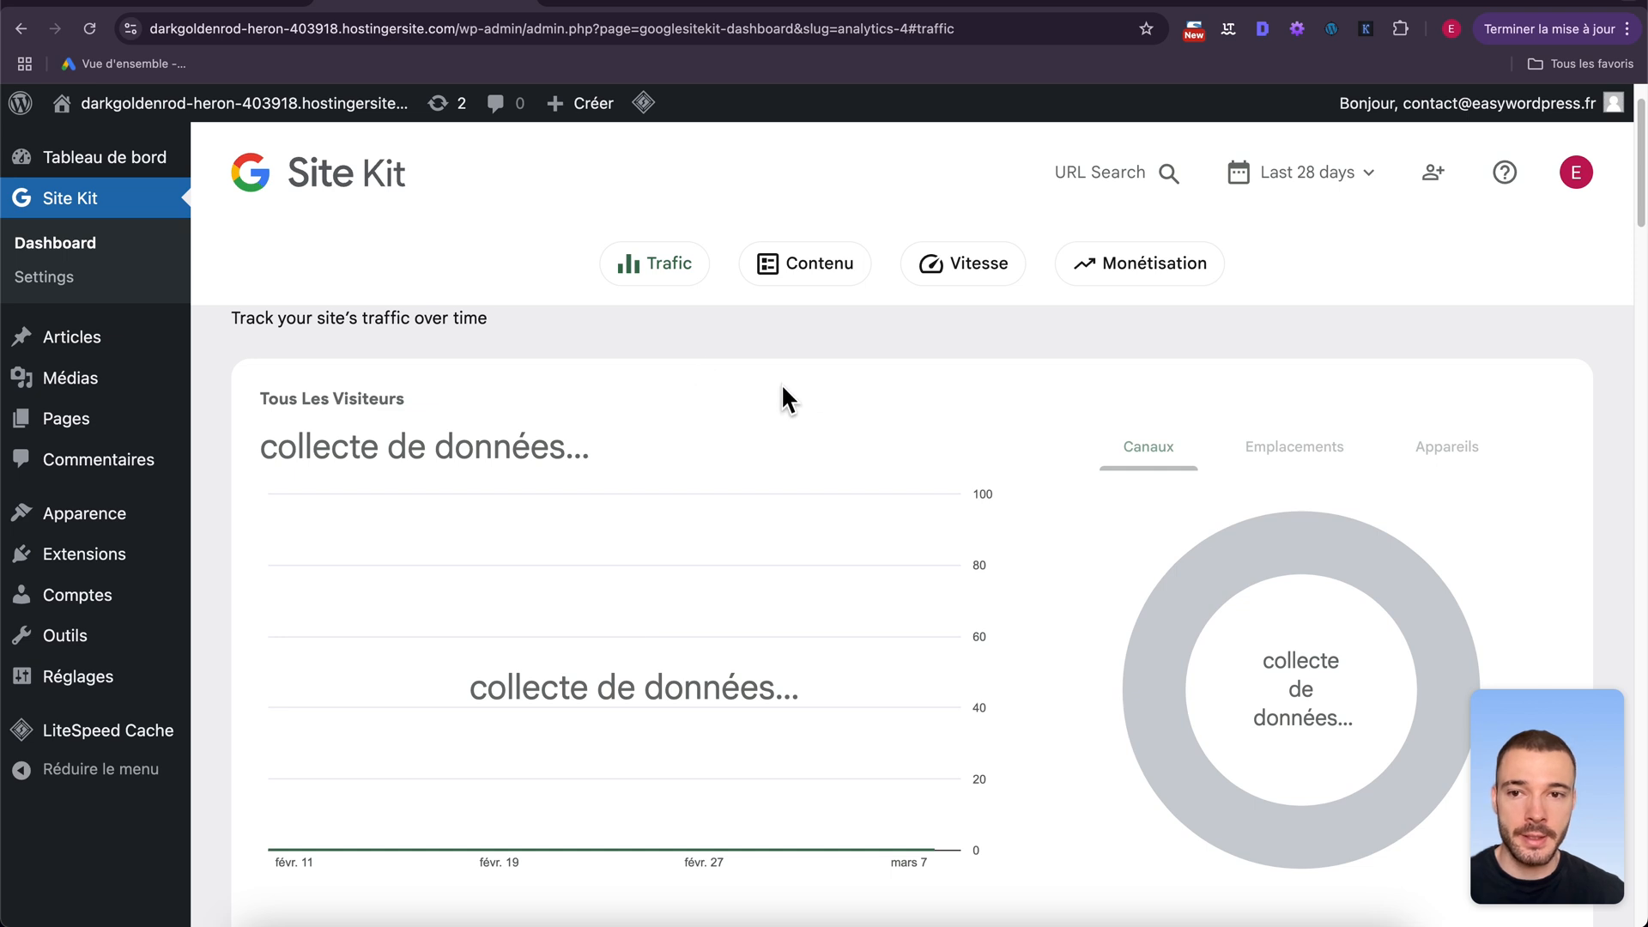
- Review the visitor traffic overview on the Site Kit dashboard and open its source report in Google Analytics
scroll(781, 383, down, 1)
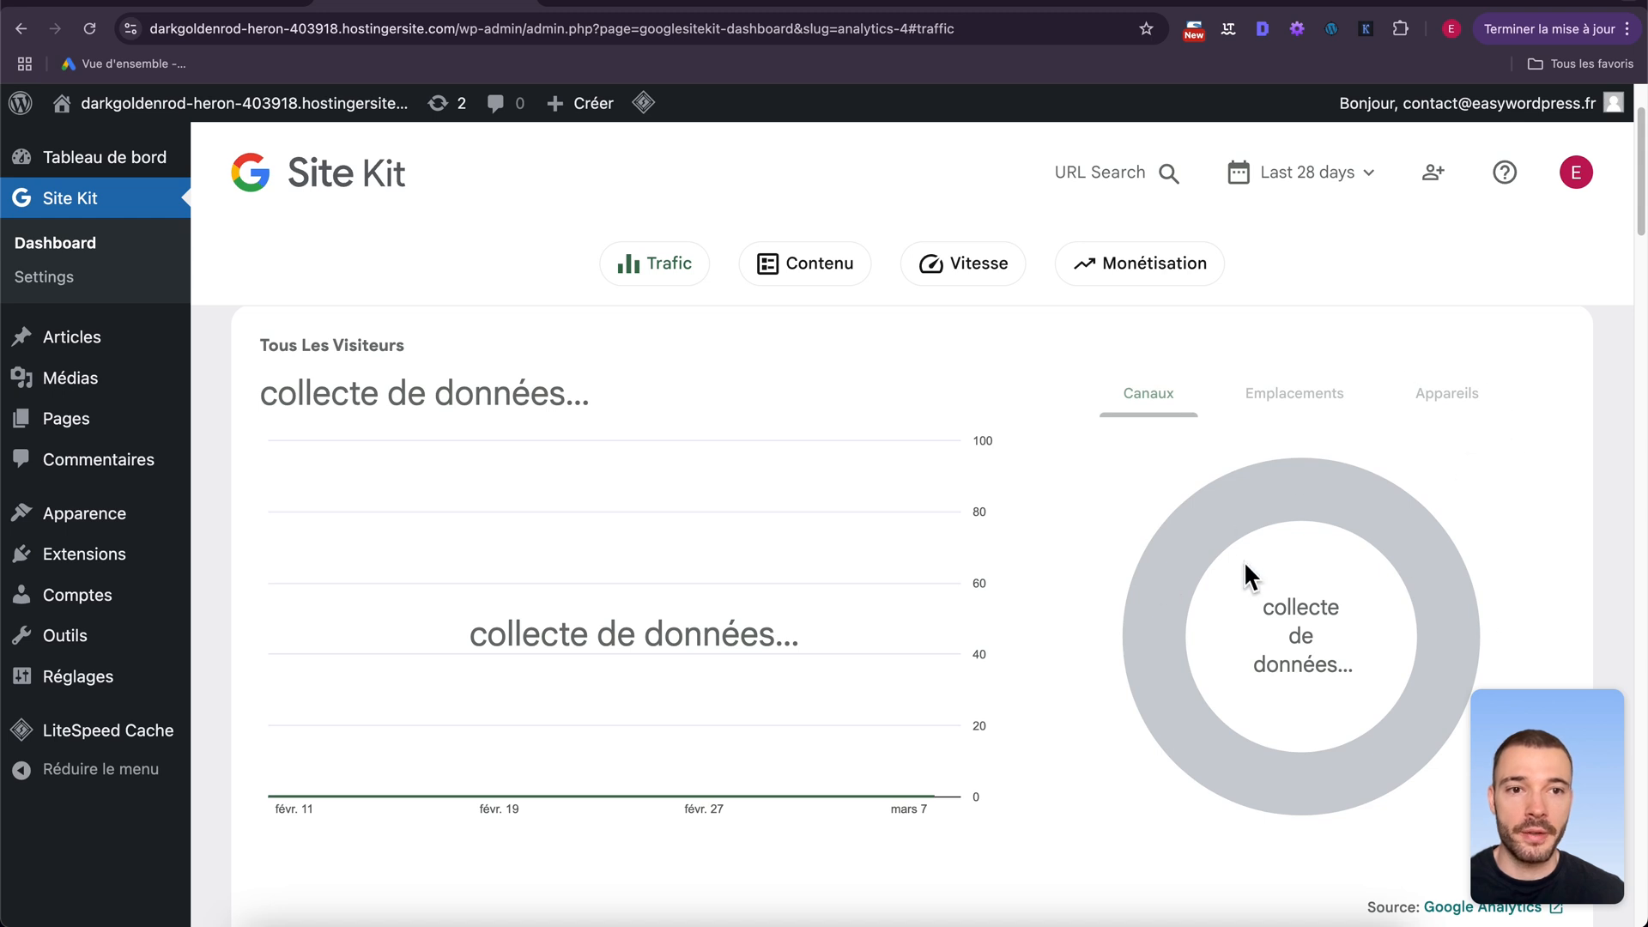
scroll(819, 357, up, 1)
scroll(939, 472, down, 1)
scroll(883, 512, down, 4)
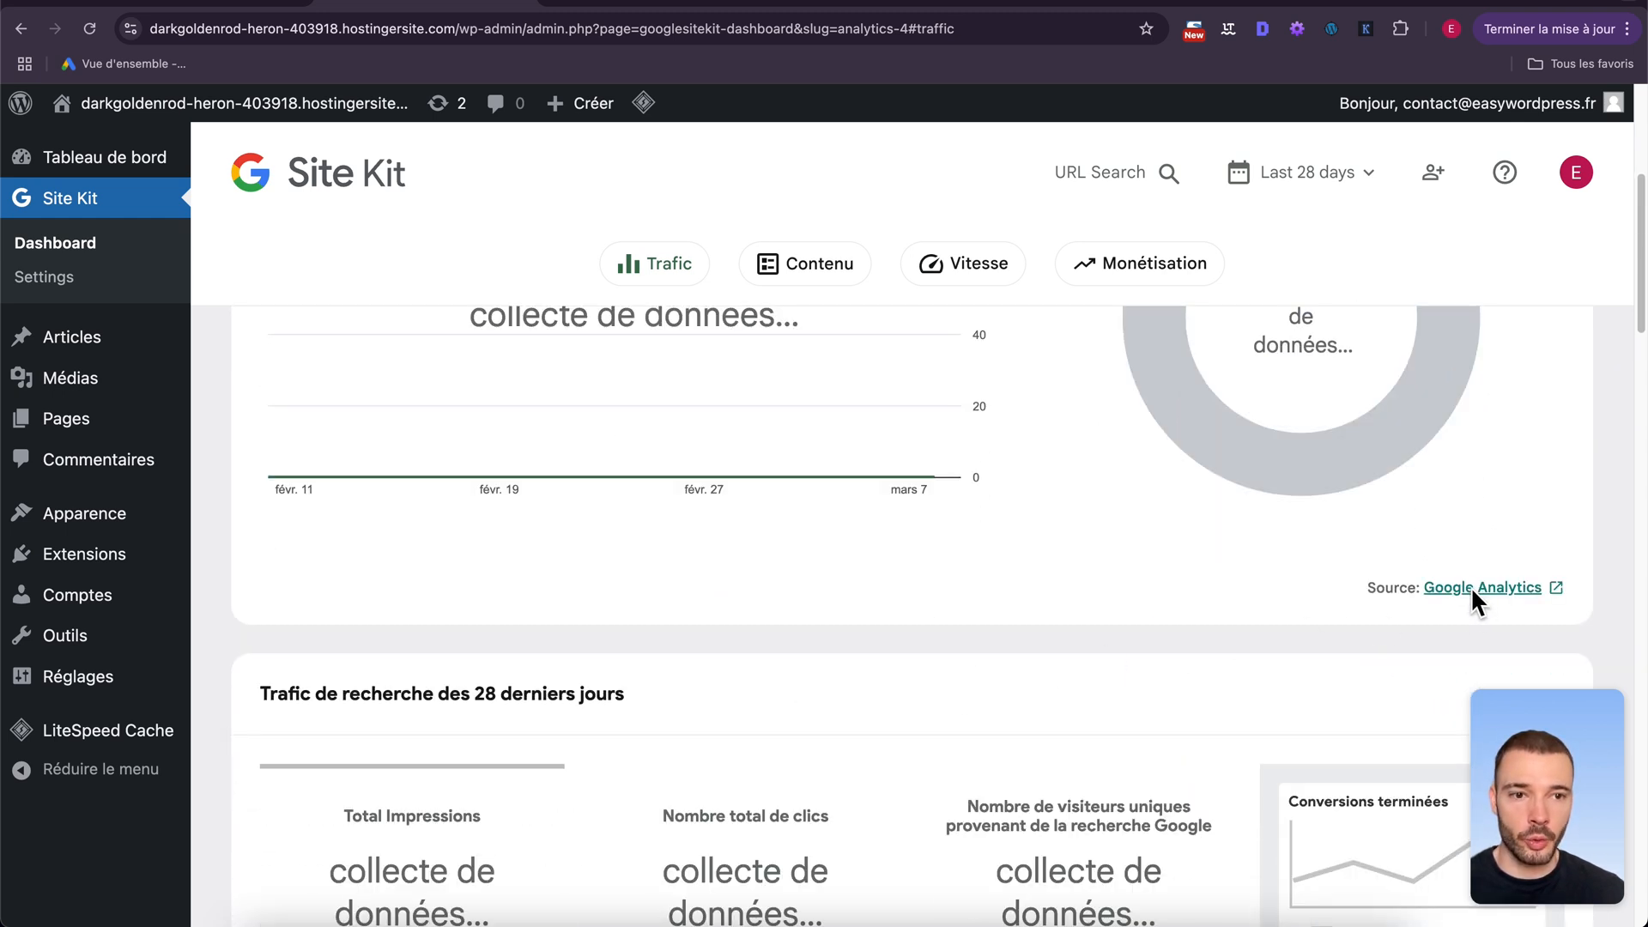
click(1467, 589)
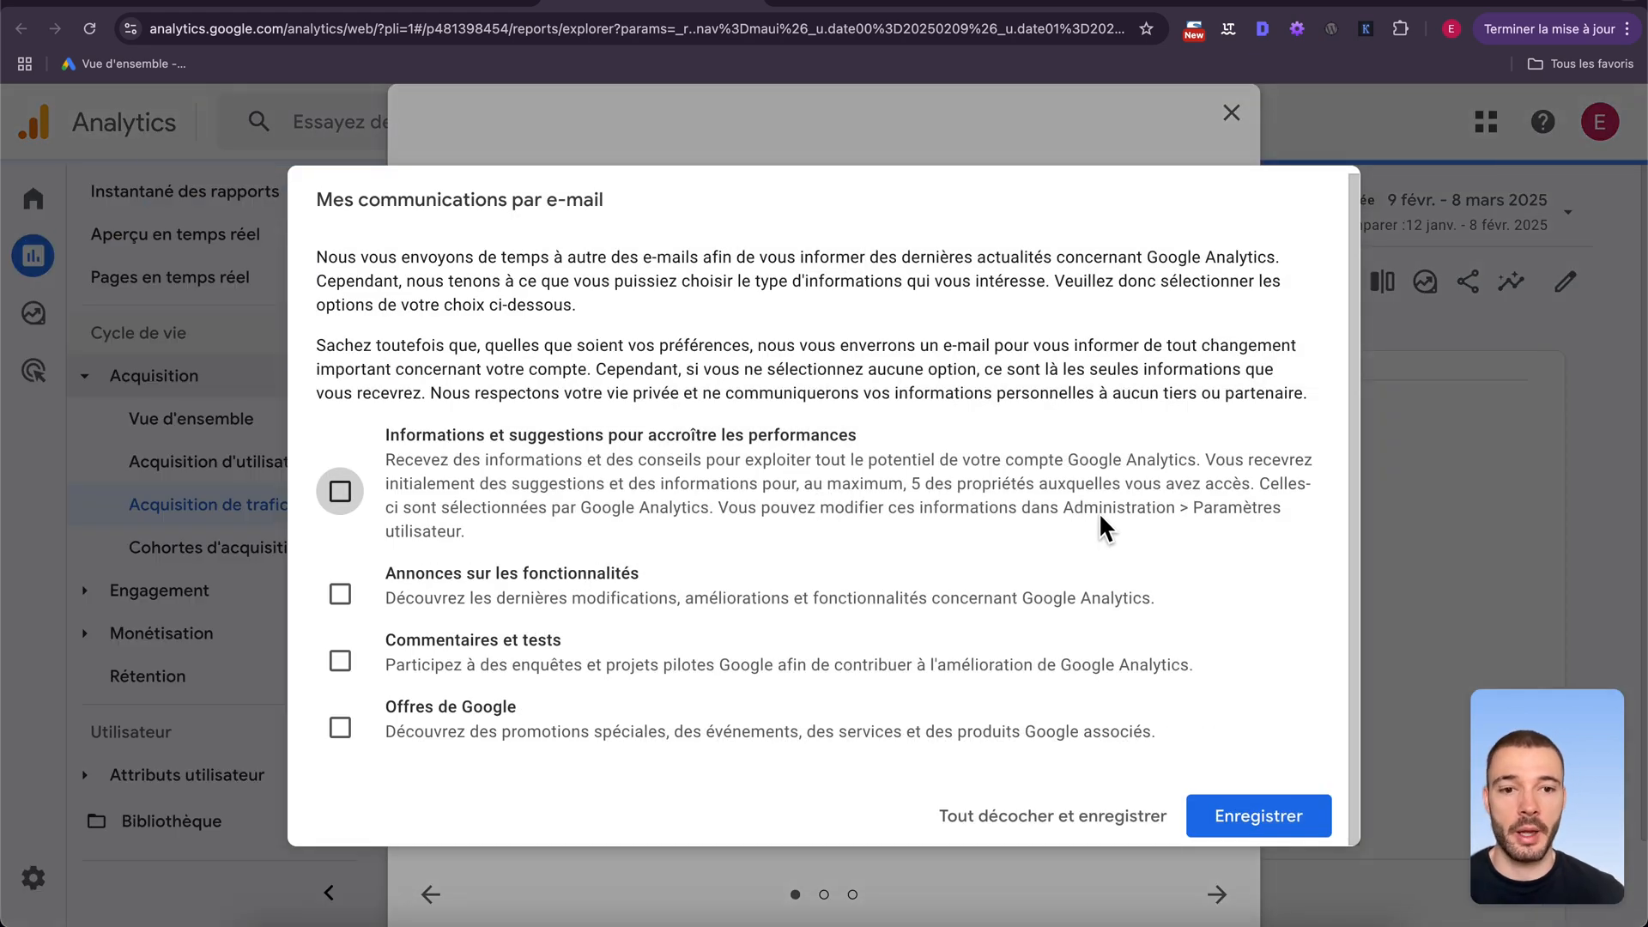
- Save the Analytics e-mail communication preferences with every option unchecked and dismiss the key events introduction
click(1274, 807)
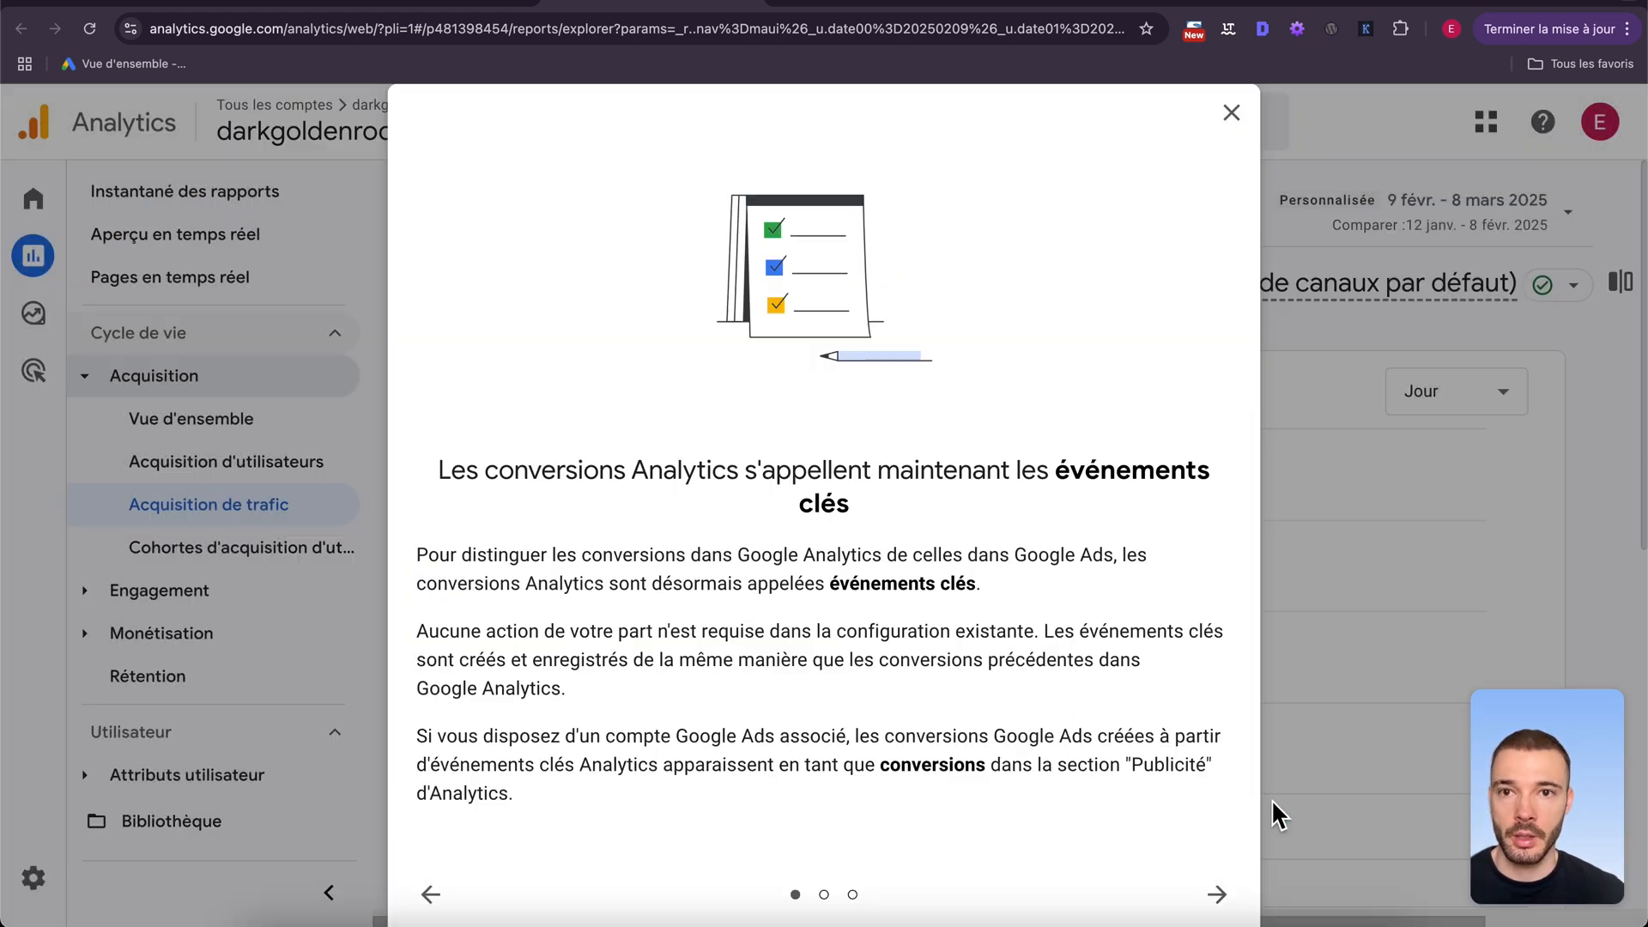
click(1056, 448)
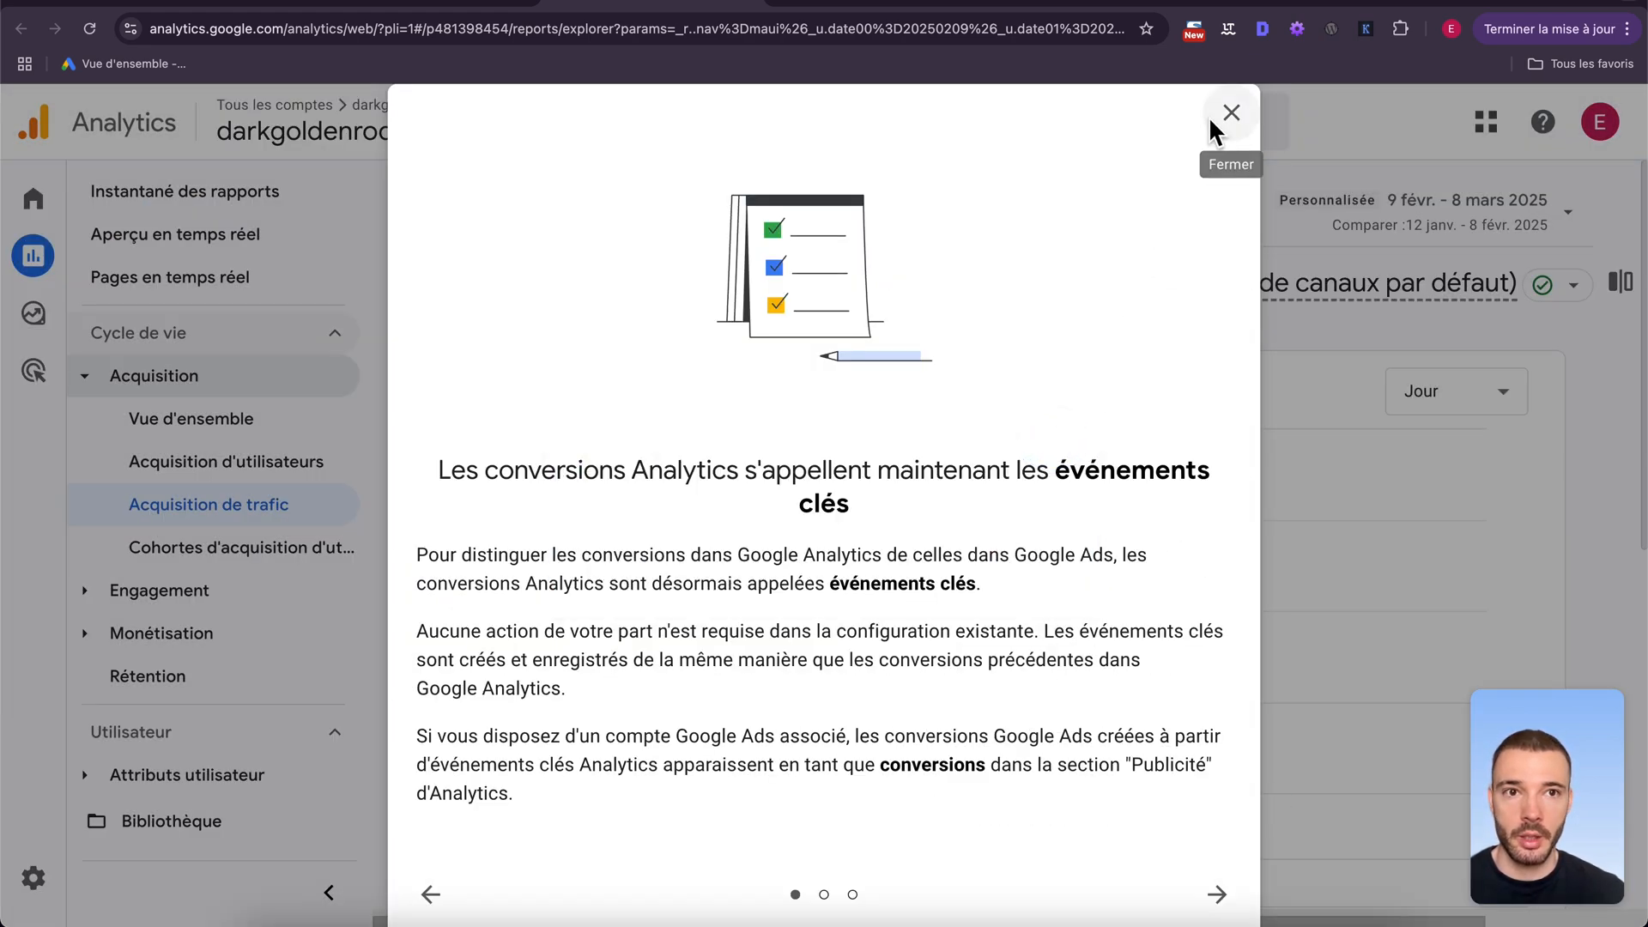
click(1229, 114)
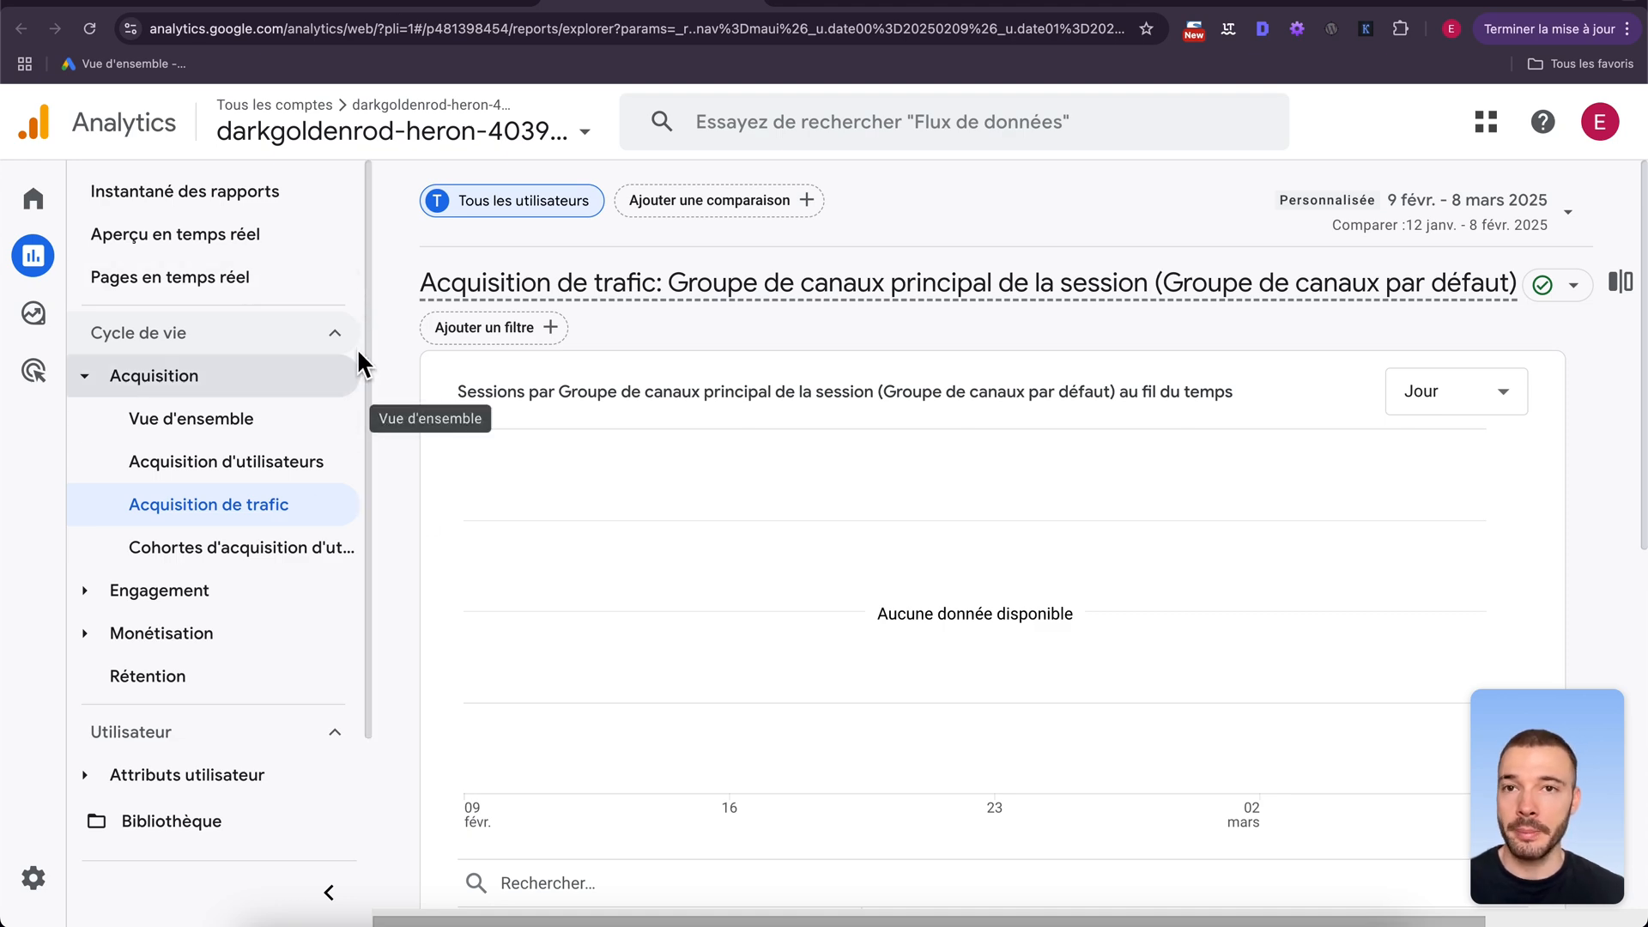
- Return to the Site Kit dashboard, go to the content section and open the top searches source in Search Console
click(386, 2)
scroll(1000, 386, up, 5)
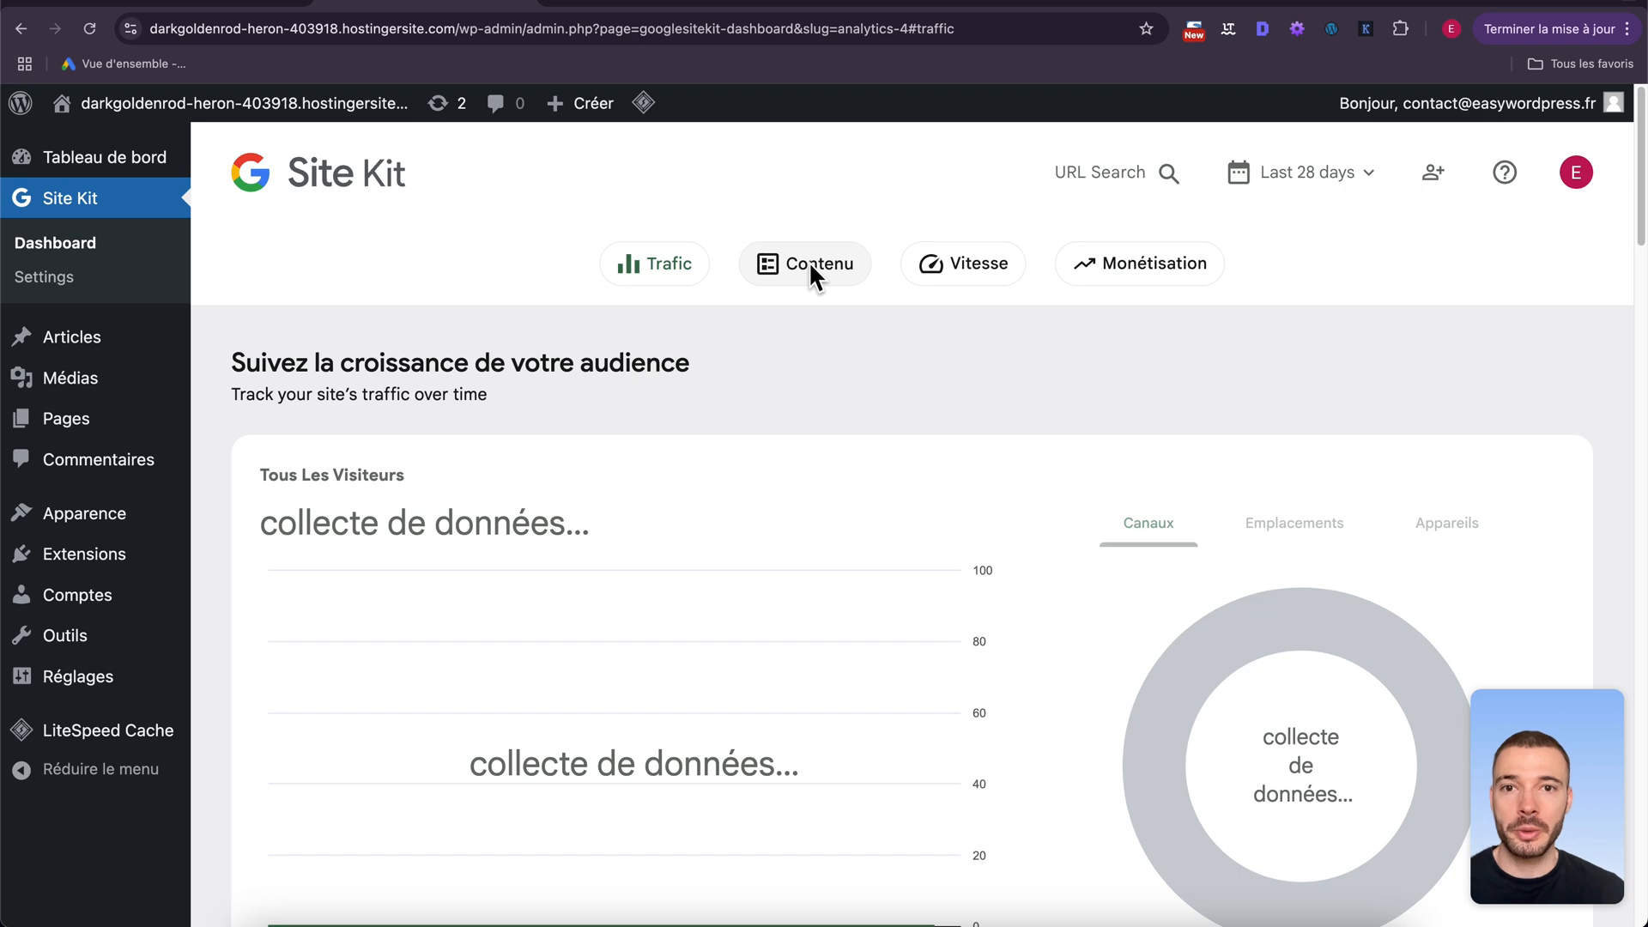
click(809, 264)
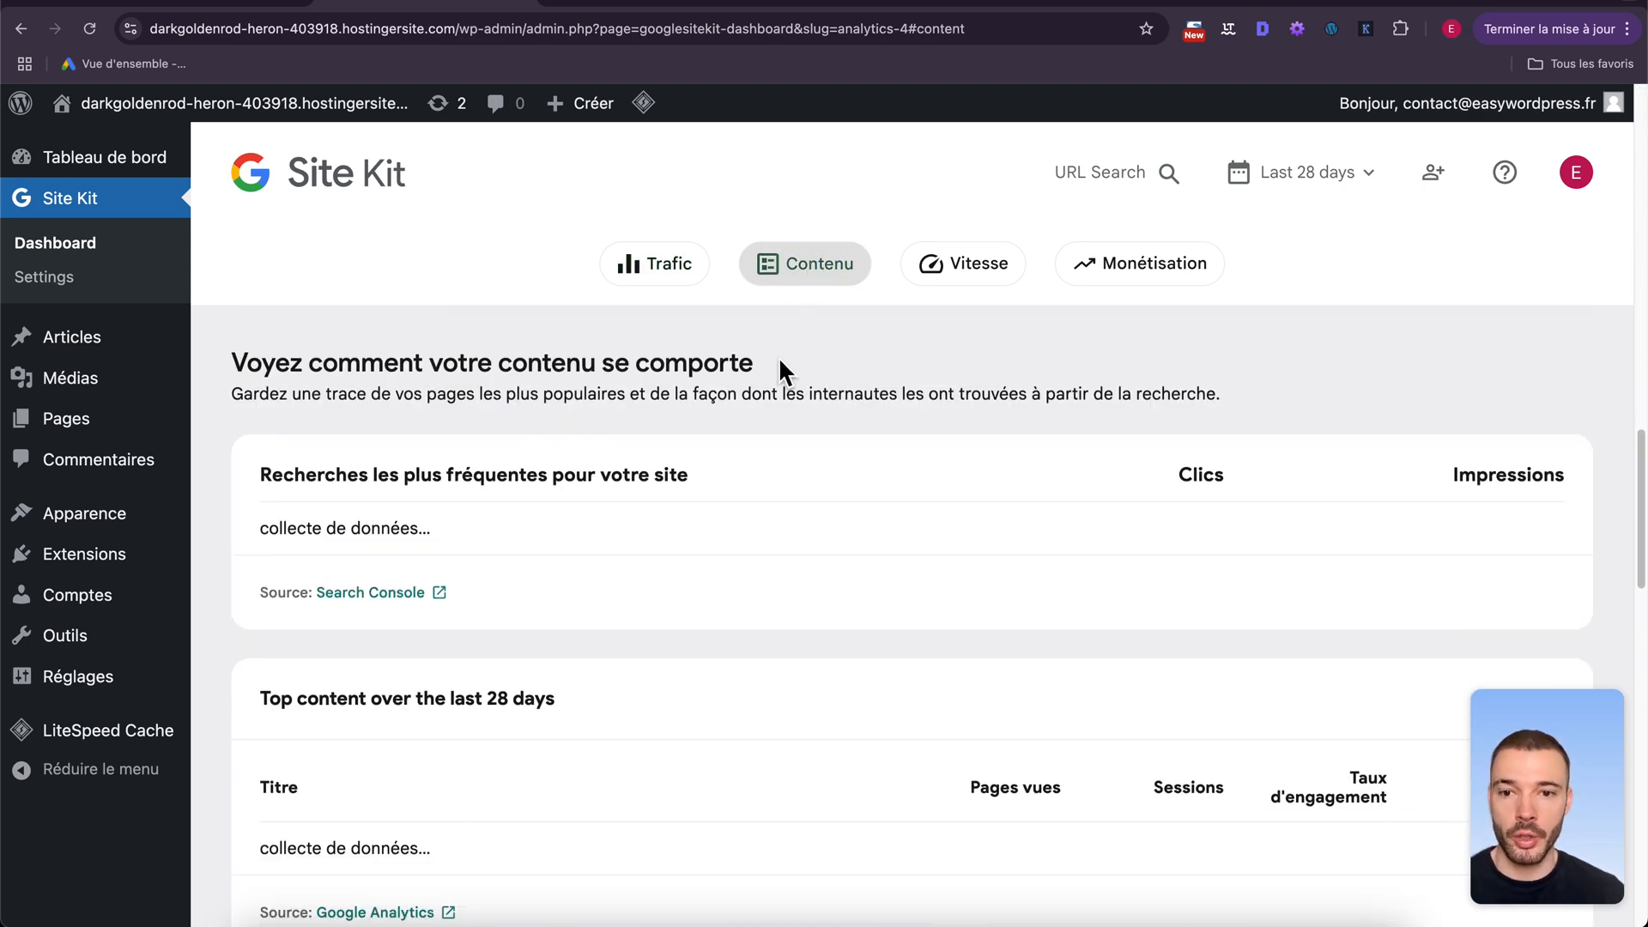
click(357, 593)
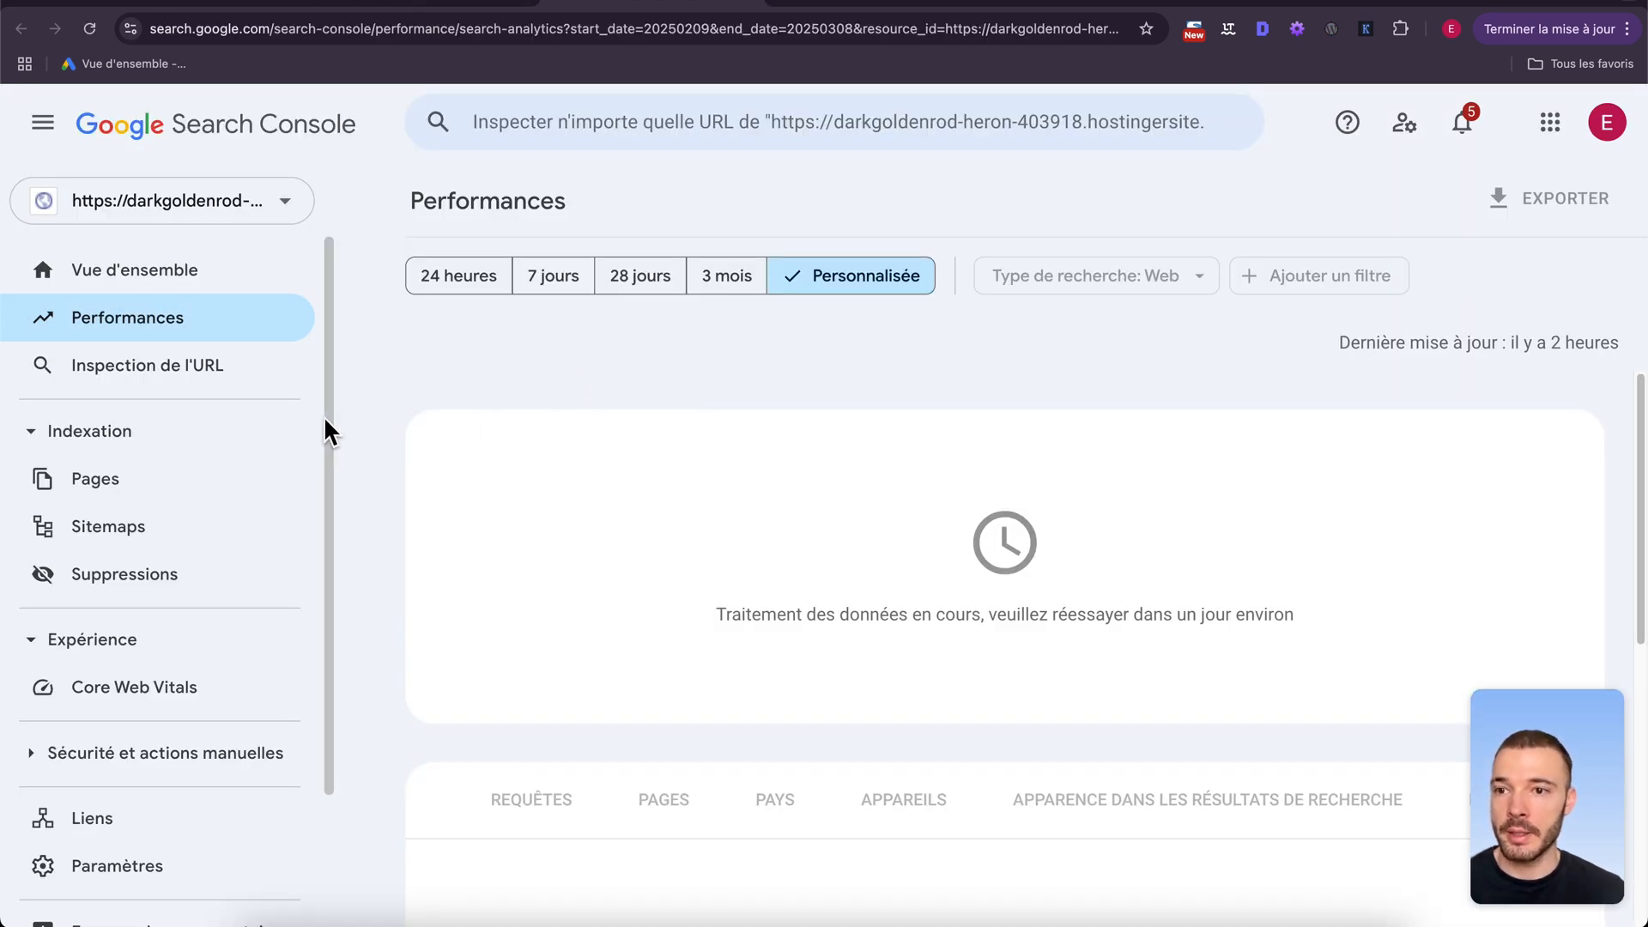
- View the site's page indexing report and the Sitemaps page in Search Console
click(178, 481)
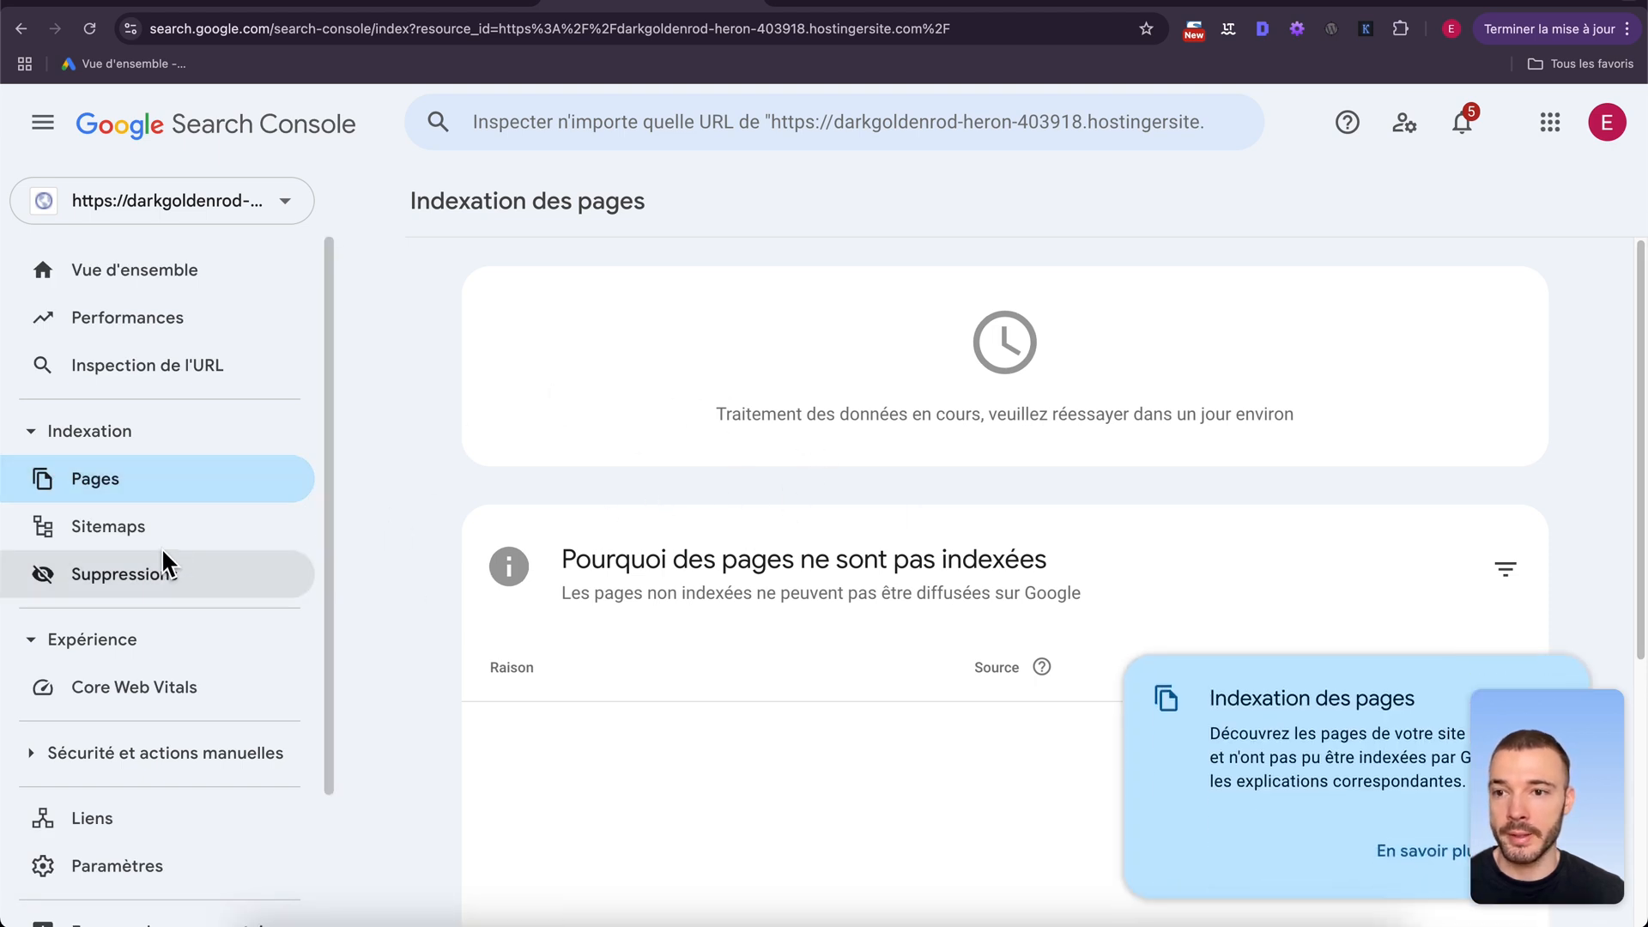
click(160, 525)
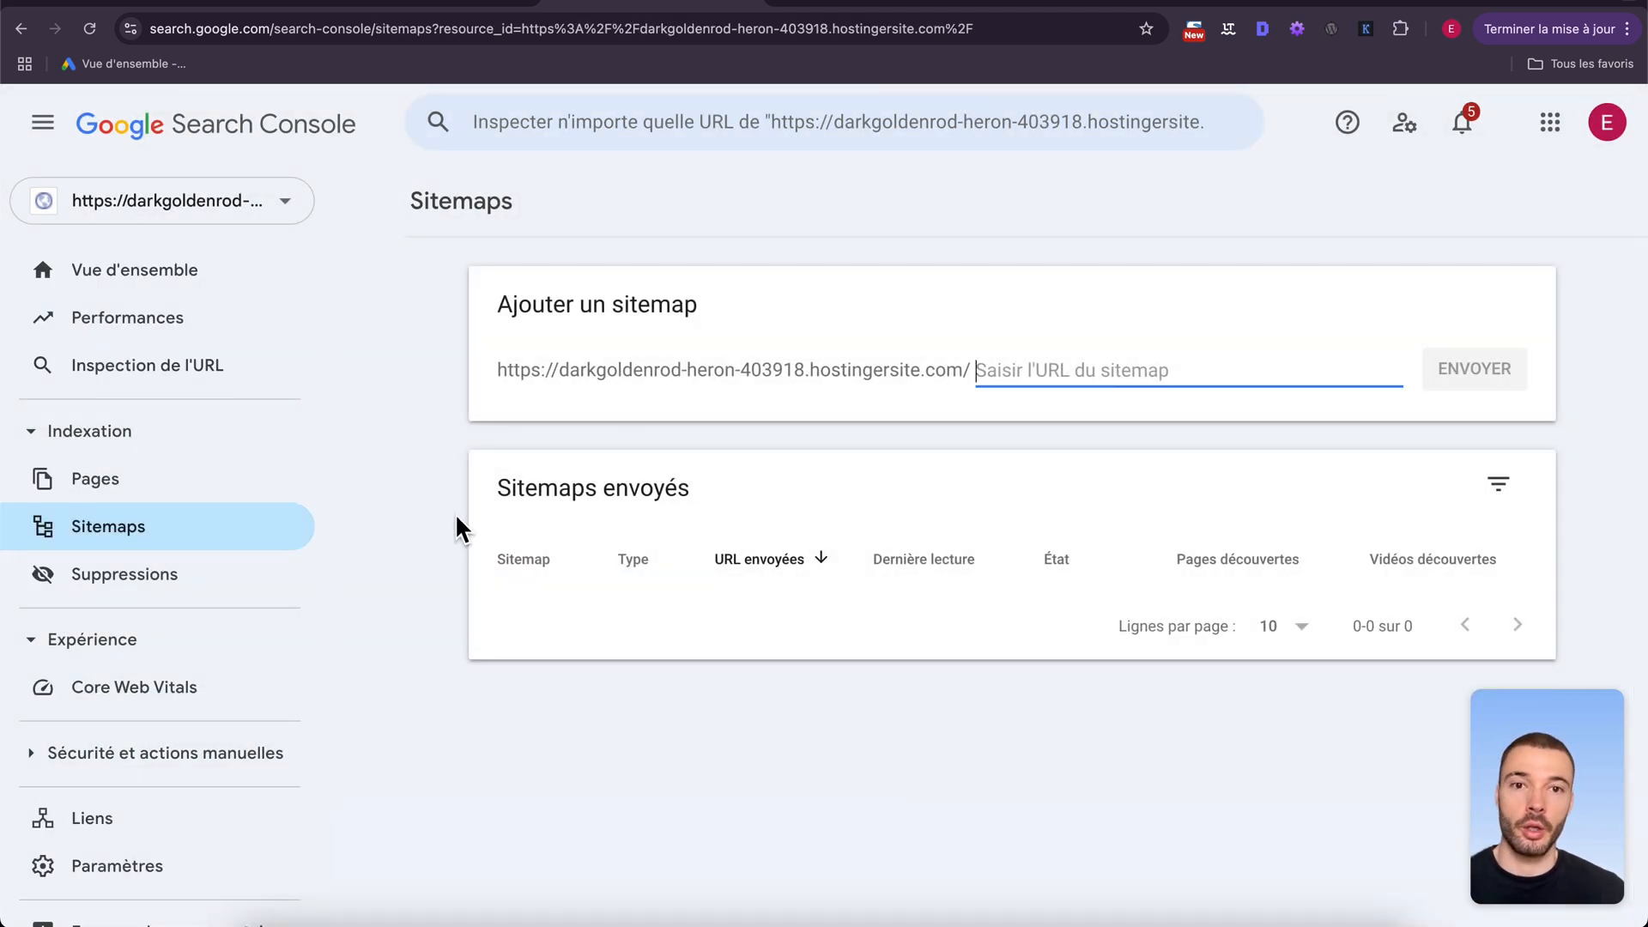
click(627, 421)
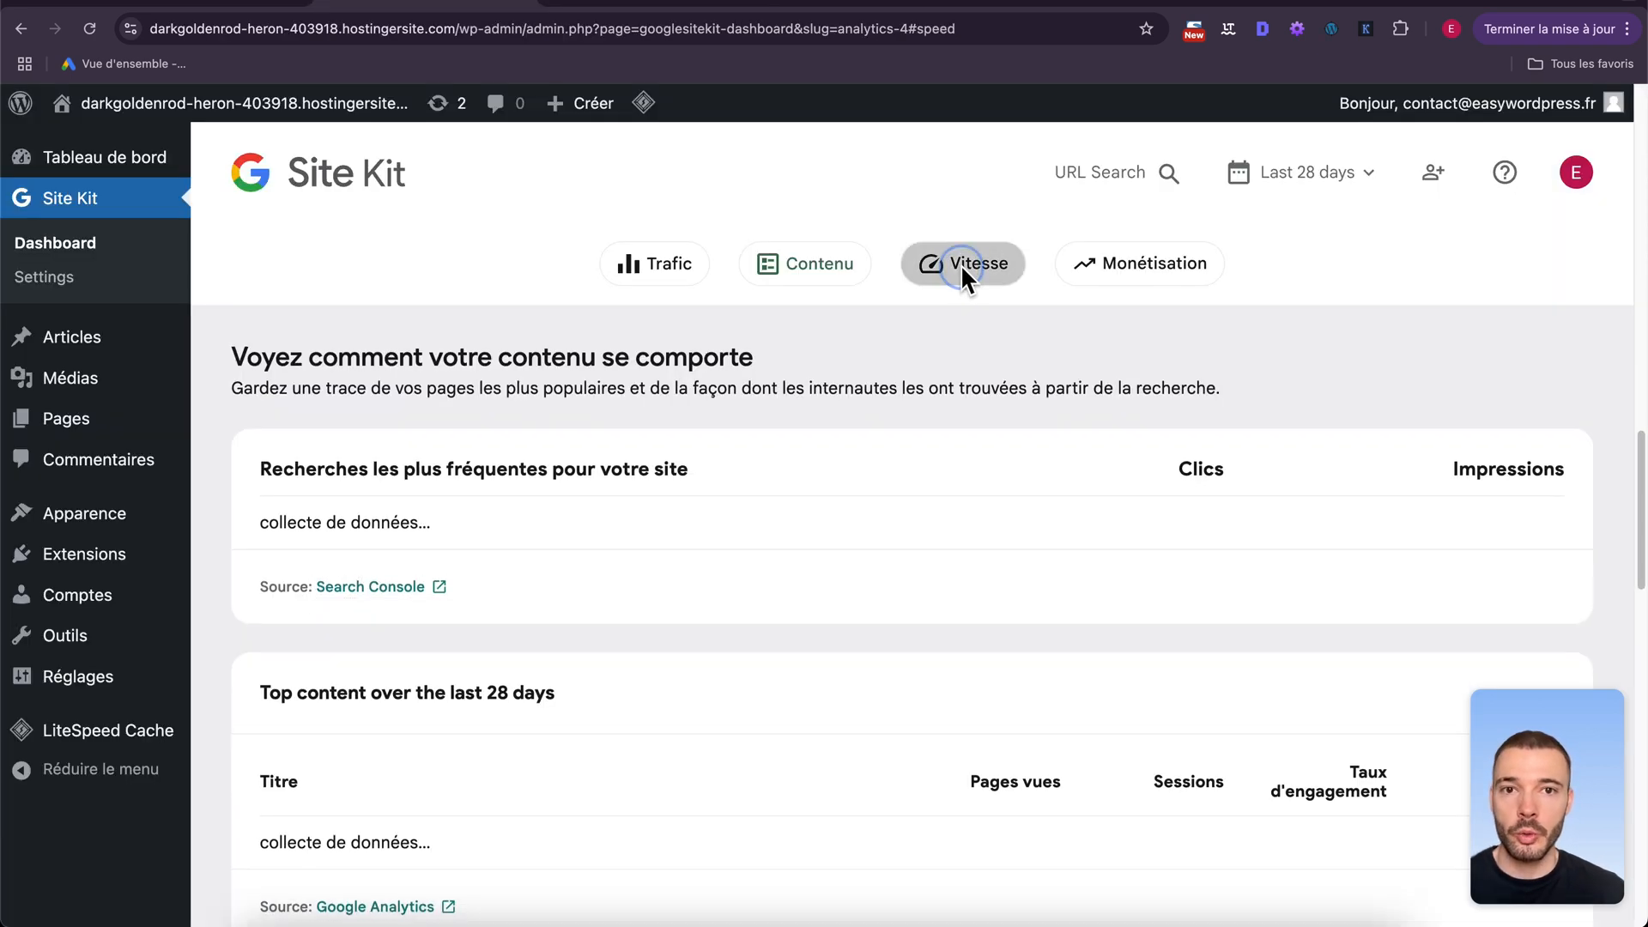
- Examine the lab speed metrics in the speed section of the Site Kit dashboard
click(961, 264)
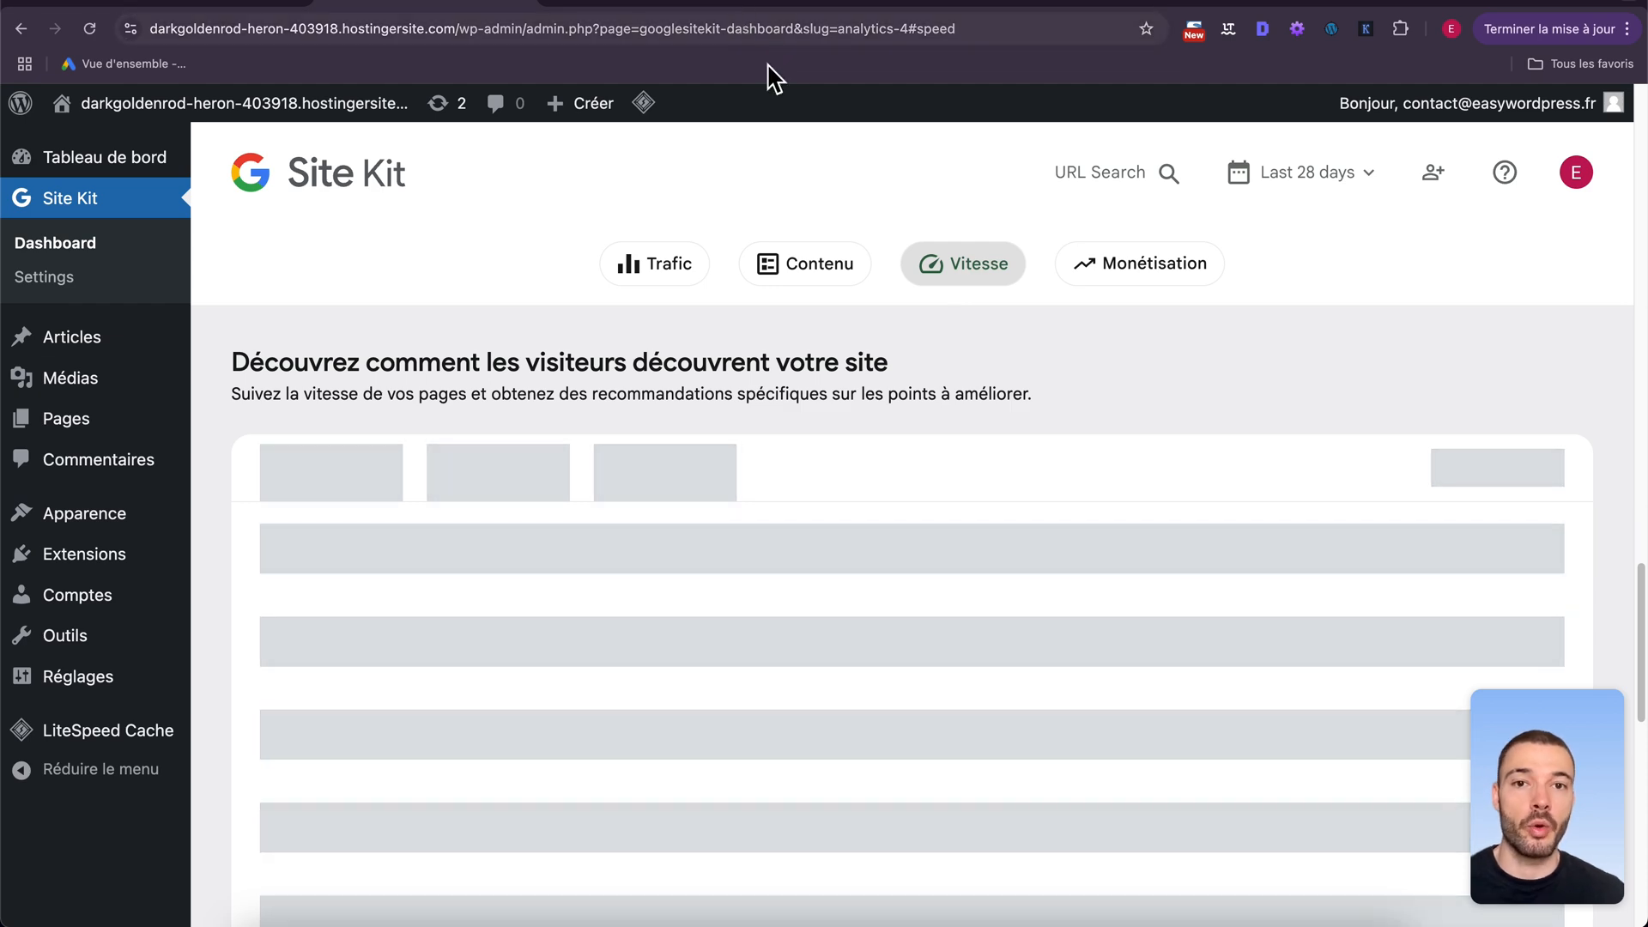
scroll(1136, 616, down, 3)
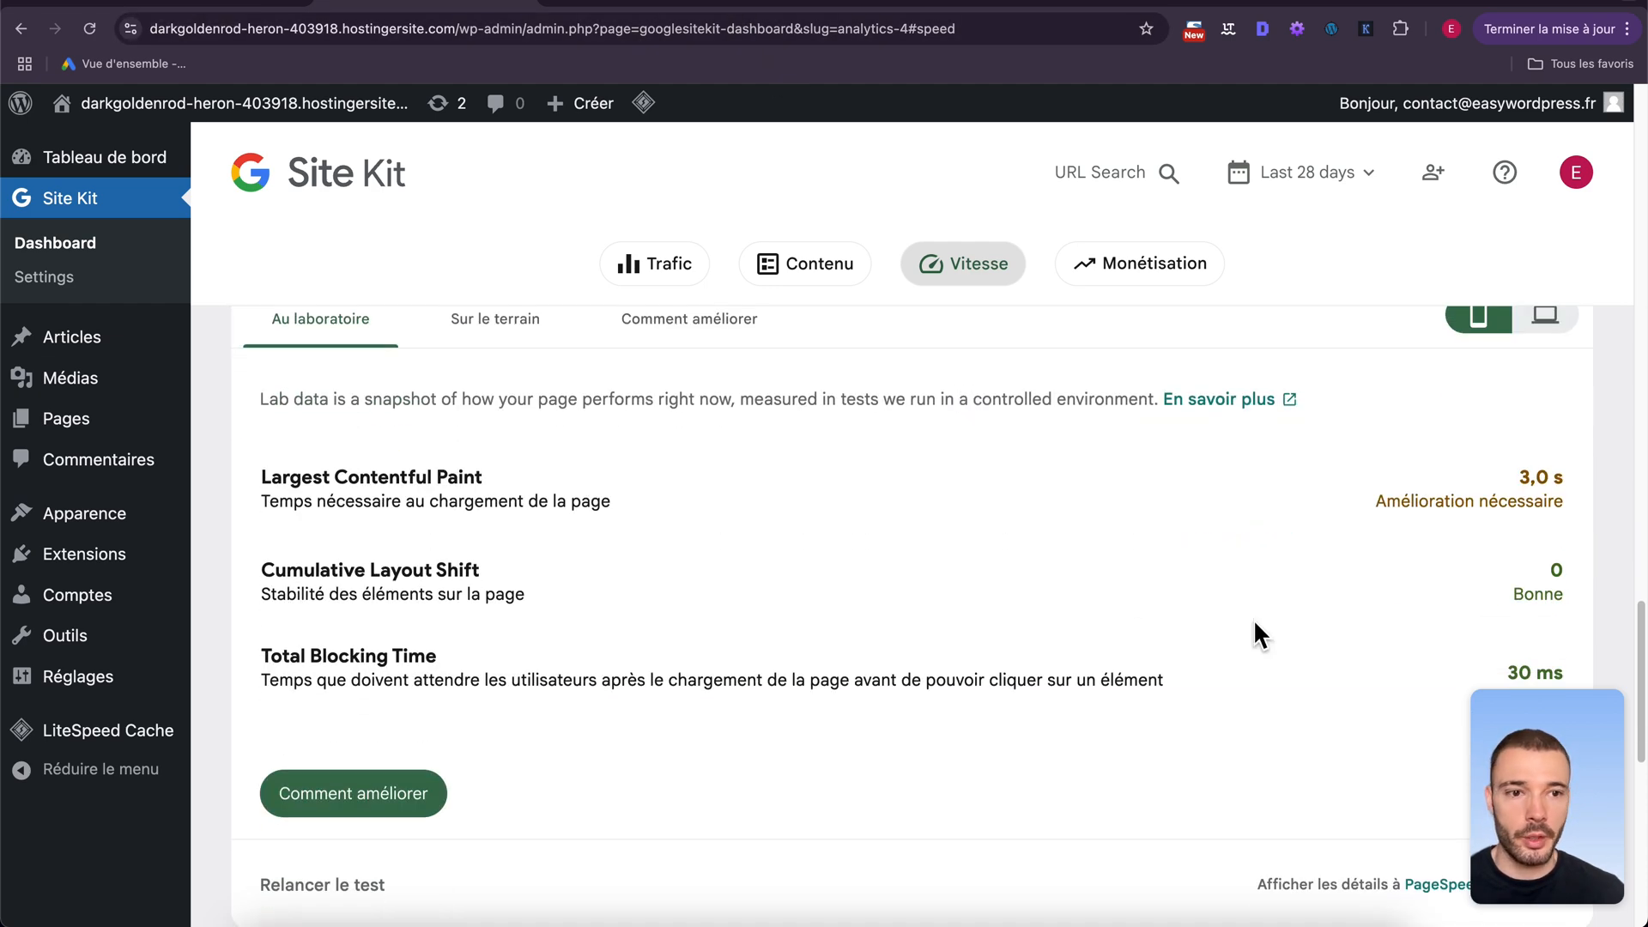
scroll(1131, 454, up, 1)
scroll(1131, 455, down, 10)
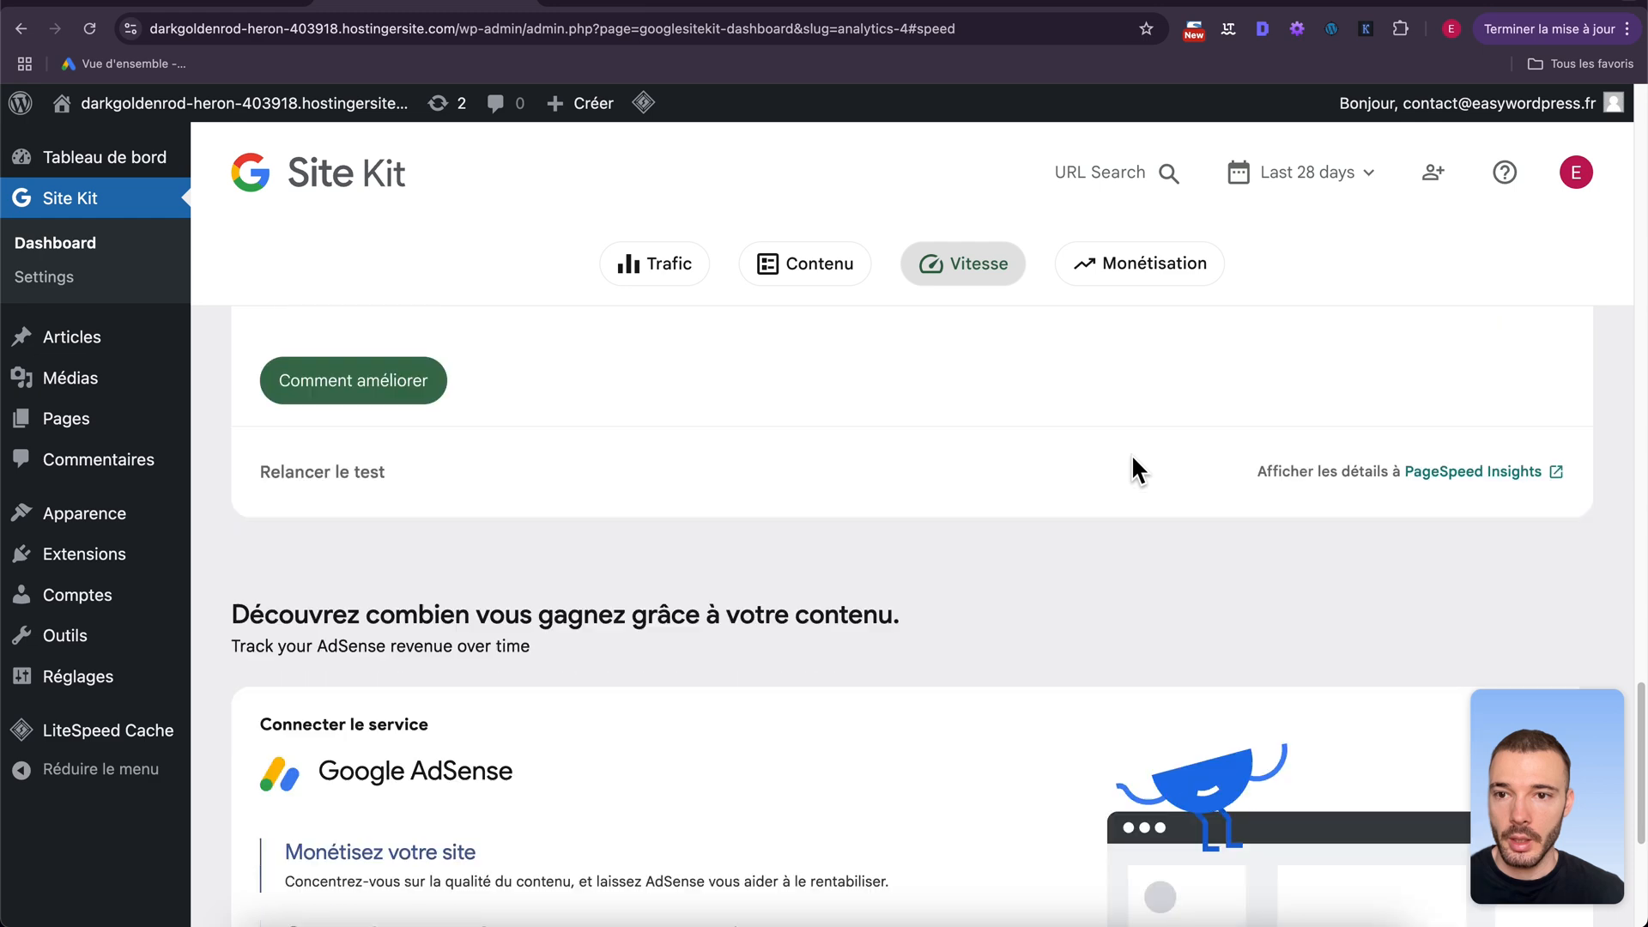
- Review the Google AdSense connection offer in the monetisation section and return to the start of the dashboard
drag(539, 448, 272, 450)
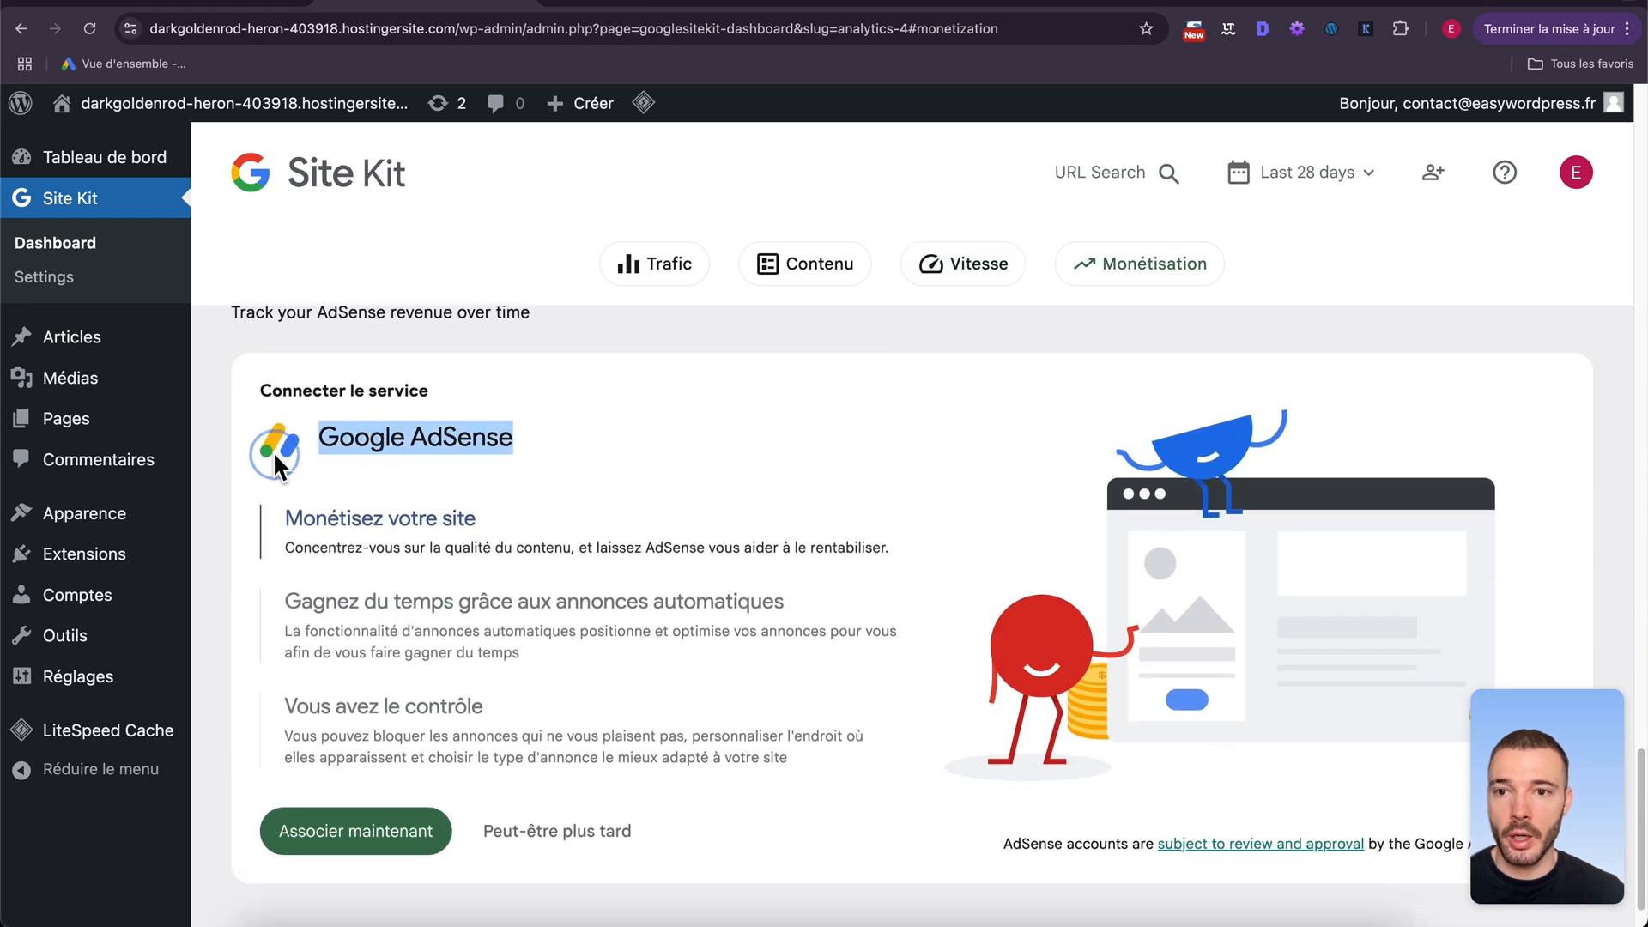
scroll(612, 460, down, 1)
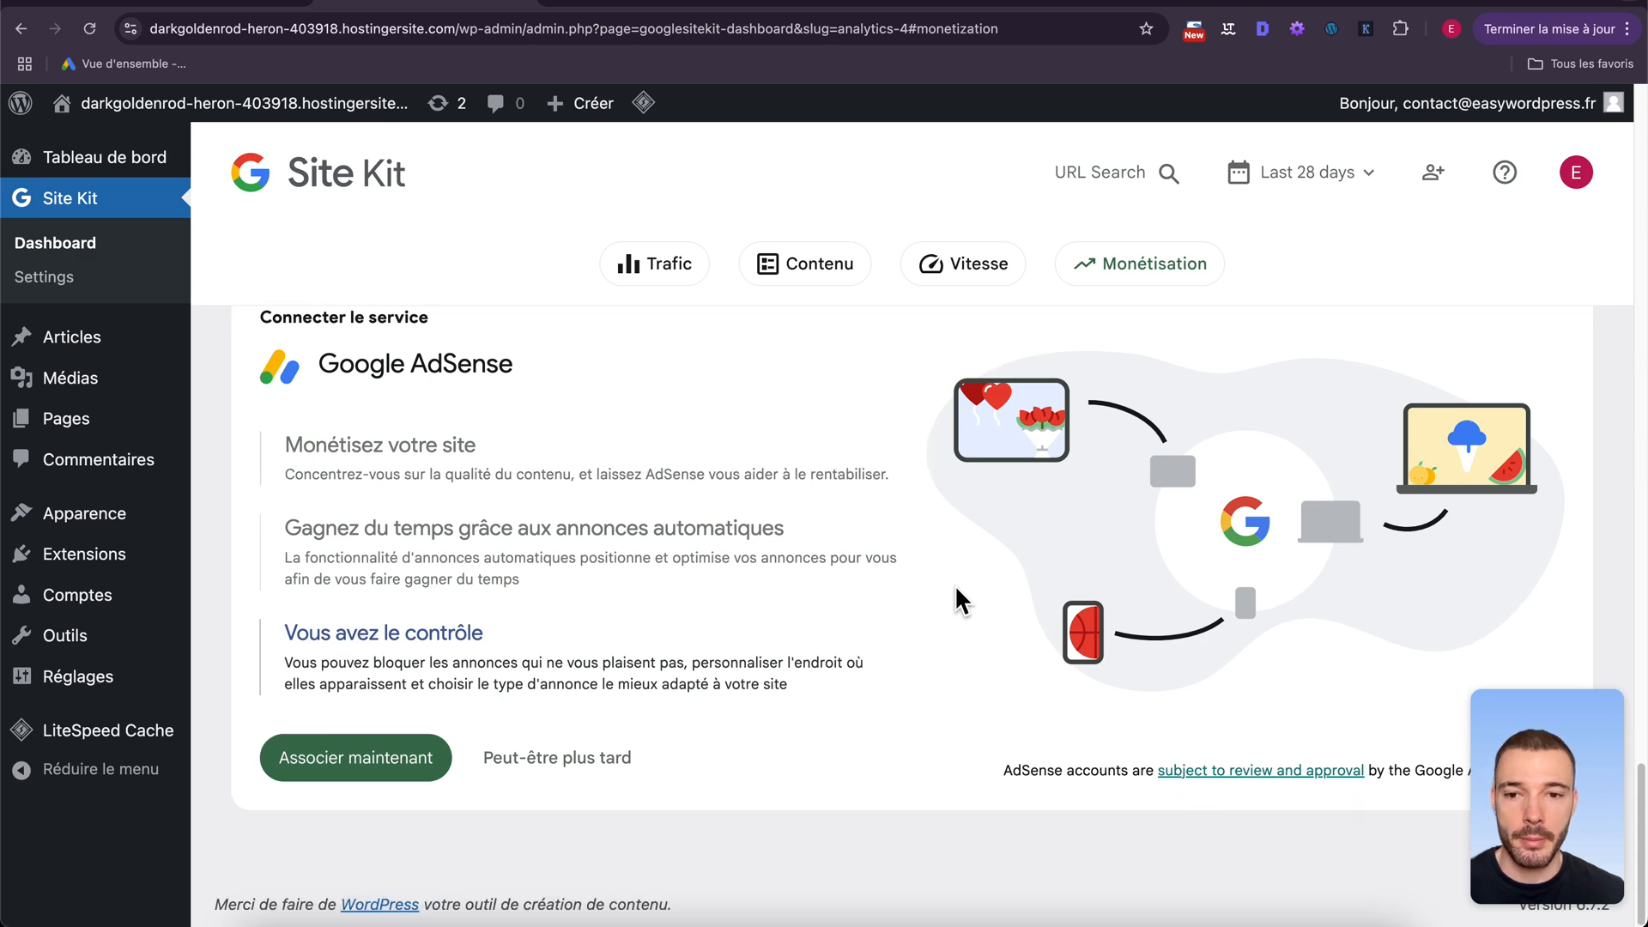
scroll(956, 596, up, 10)
scroll(955, 584, up, 10)
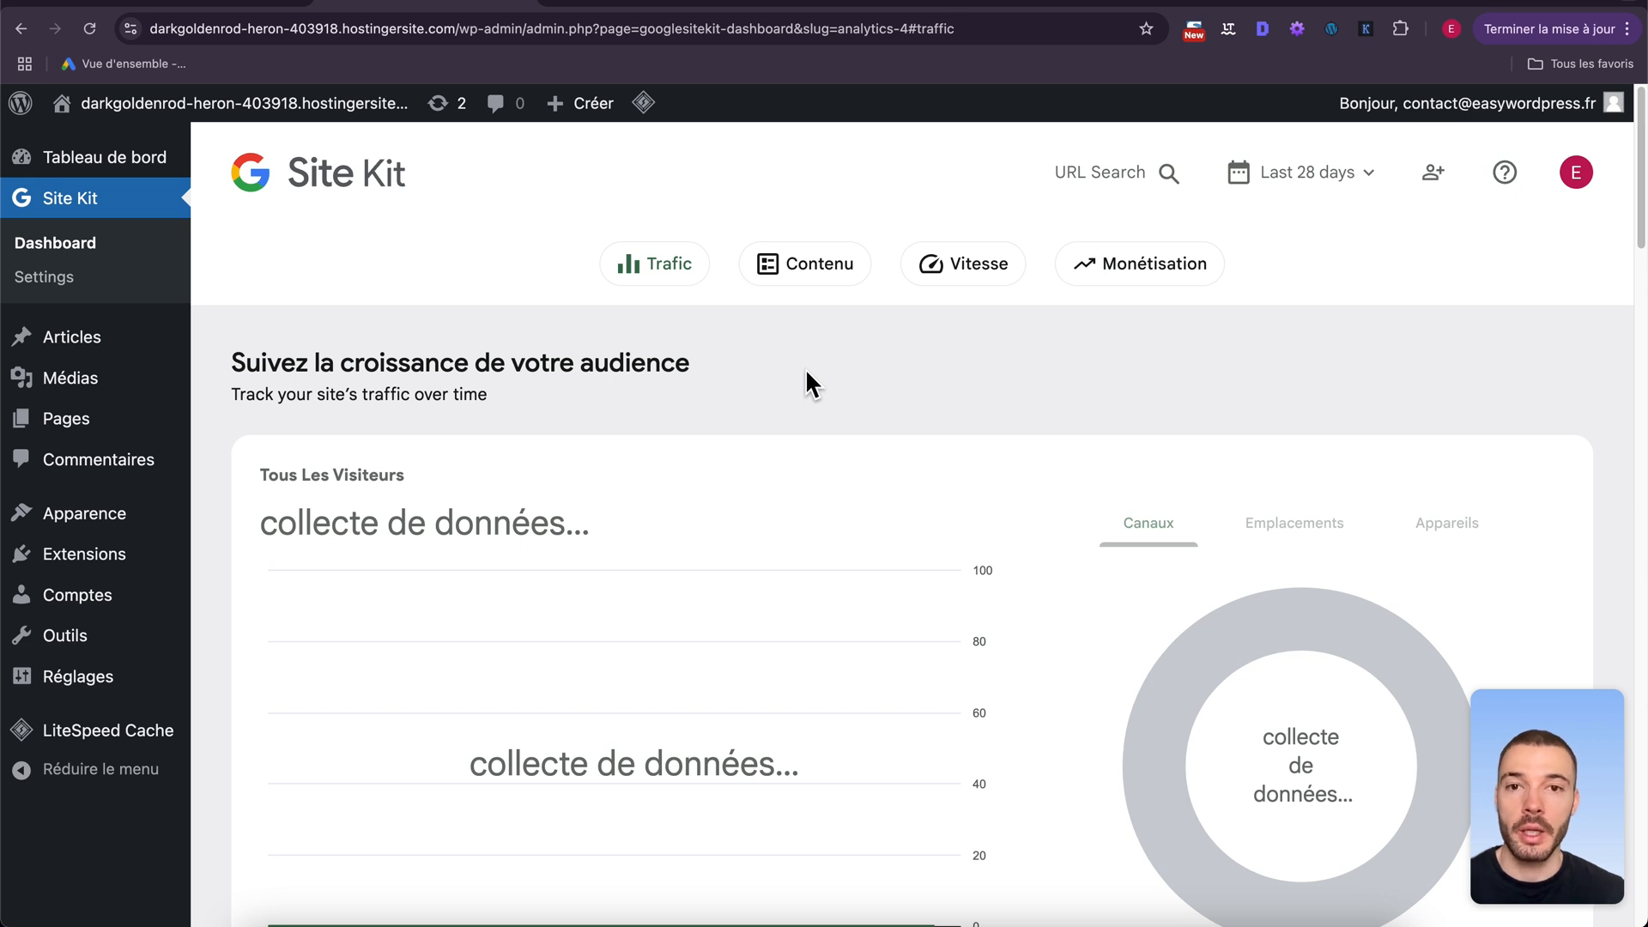
- Open the Site Kit settings and review the connected services and the additional ones: Ads, AdSense, Sign in with Google and Tag Manager
click(43, 278)
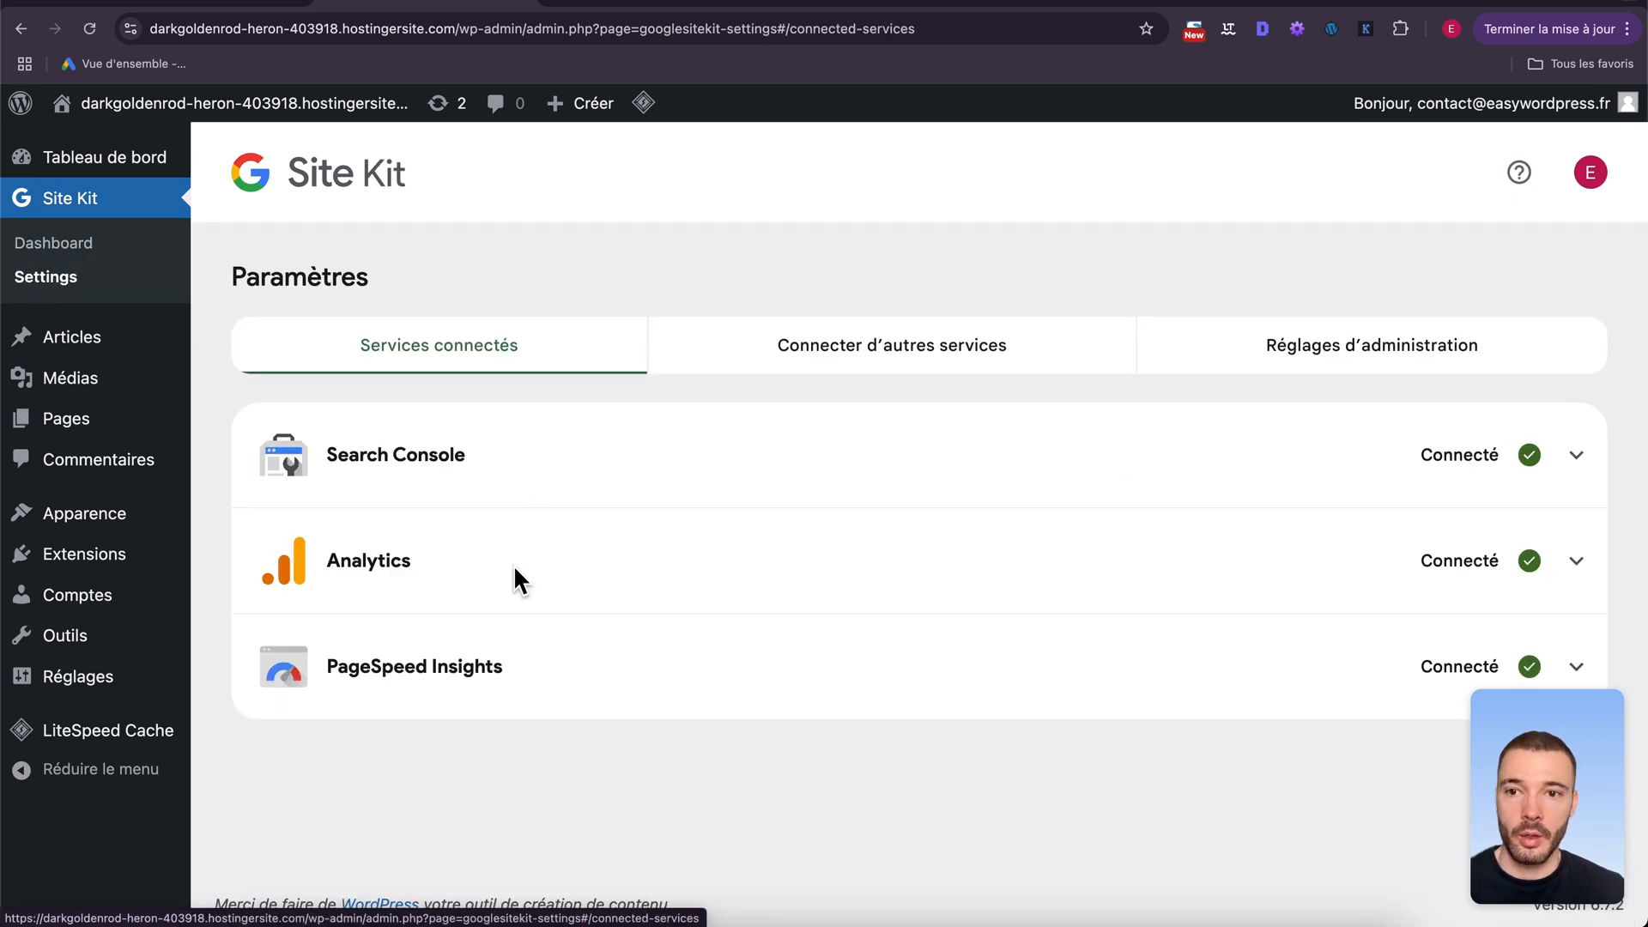
click(966, 342)
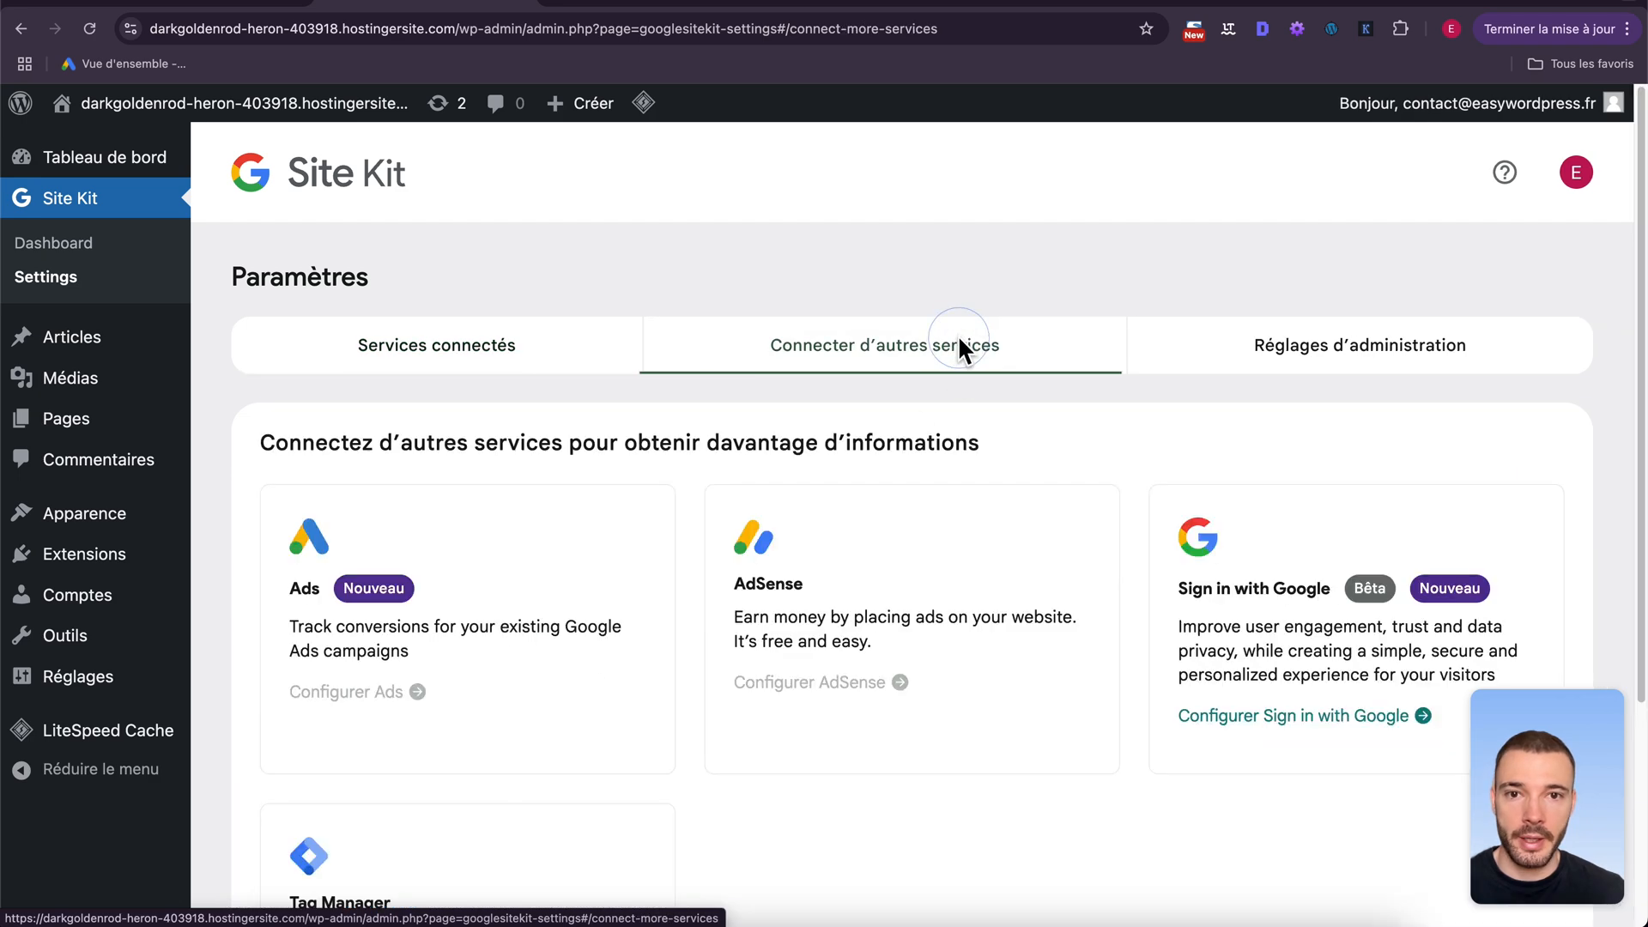
scroll(1176, 439, down, 3)
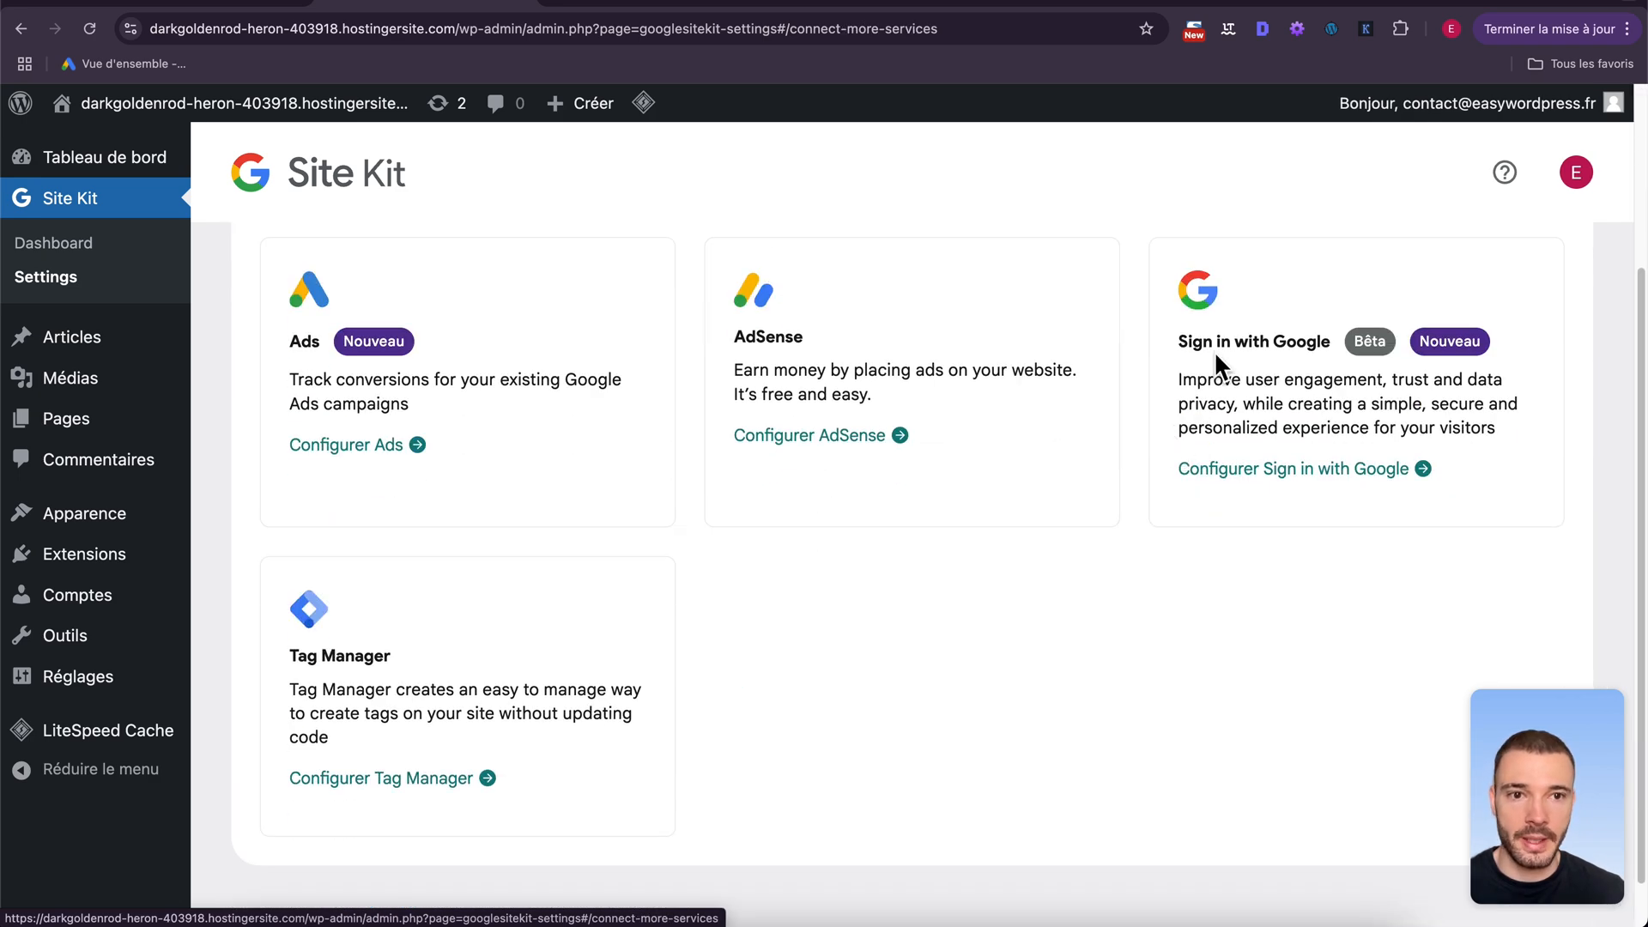
mouse_move(1182, 351)
mouse_down()
mouse_move(1305, 327)
mouse_move(1182, 342)
mouse_up()
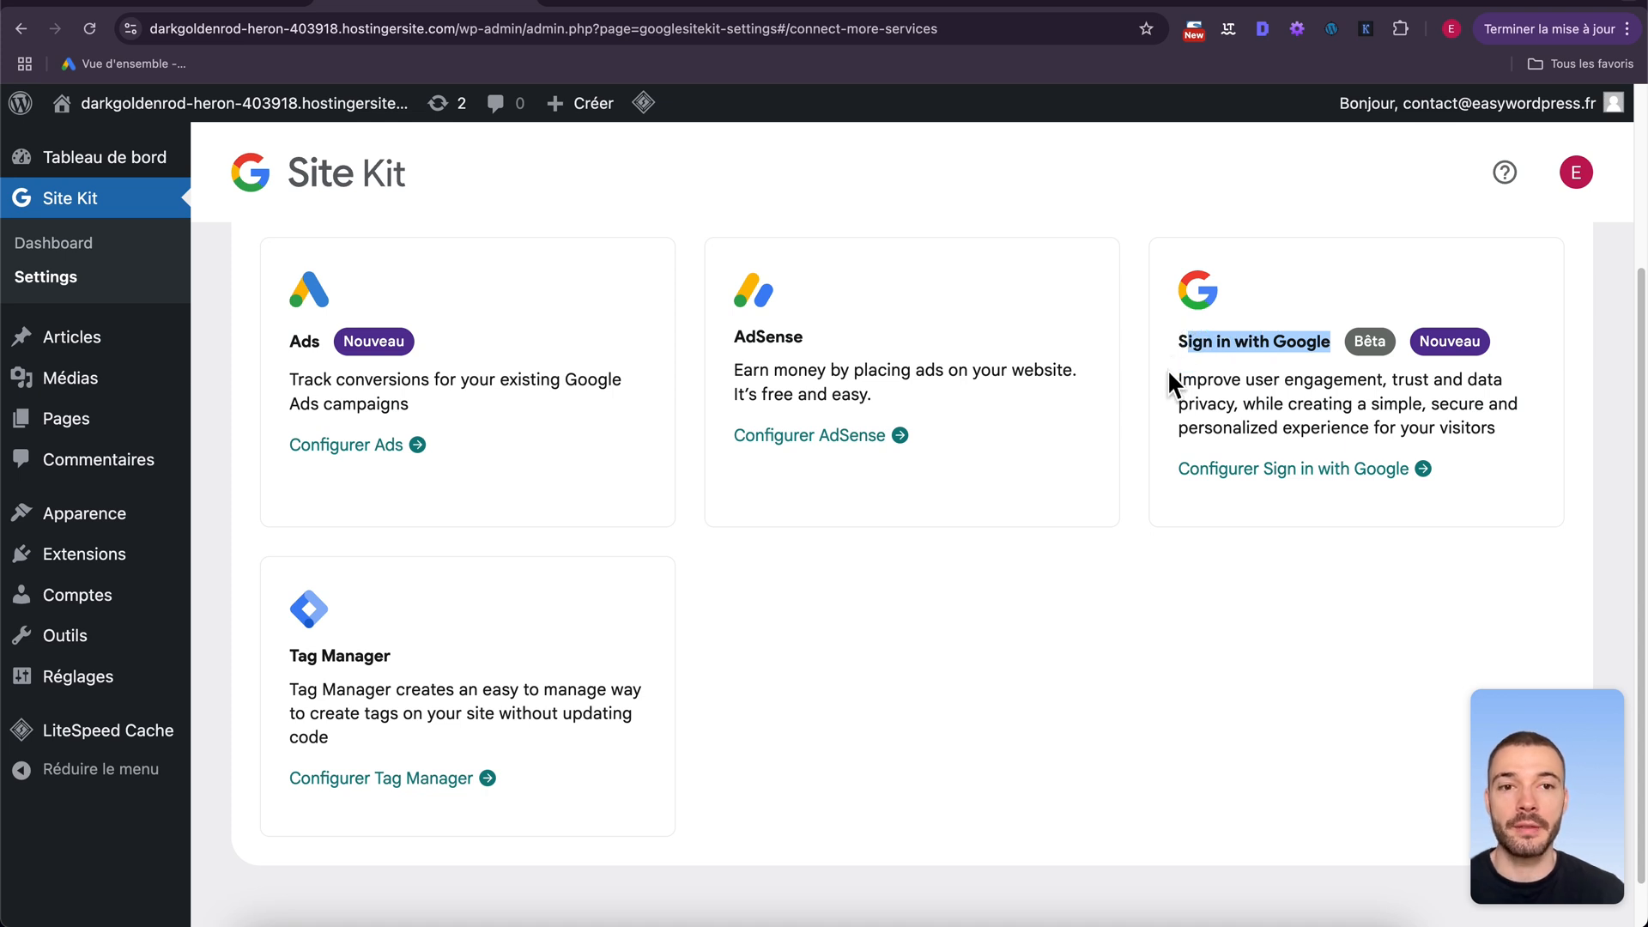
scroll(1167, 369, up, 1)
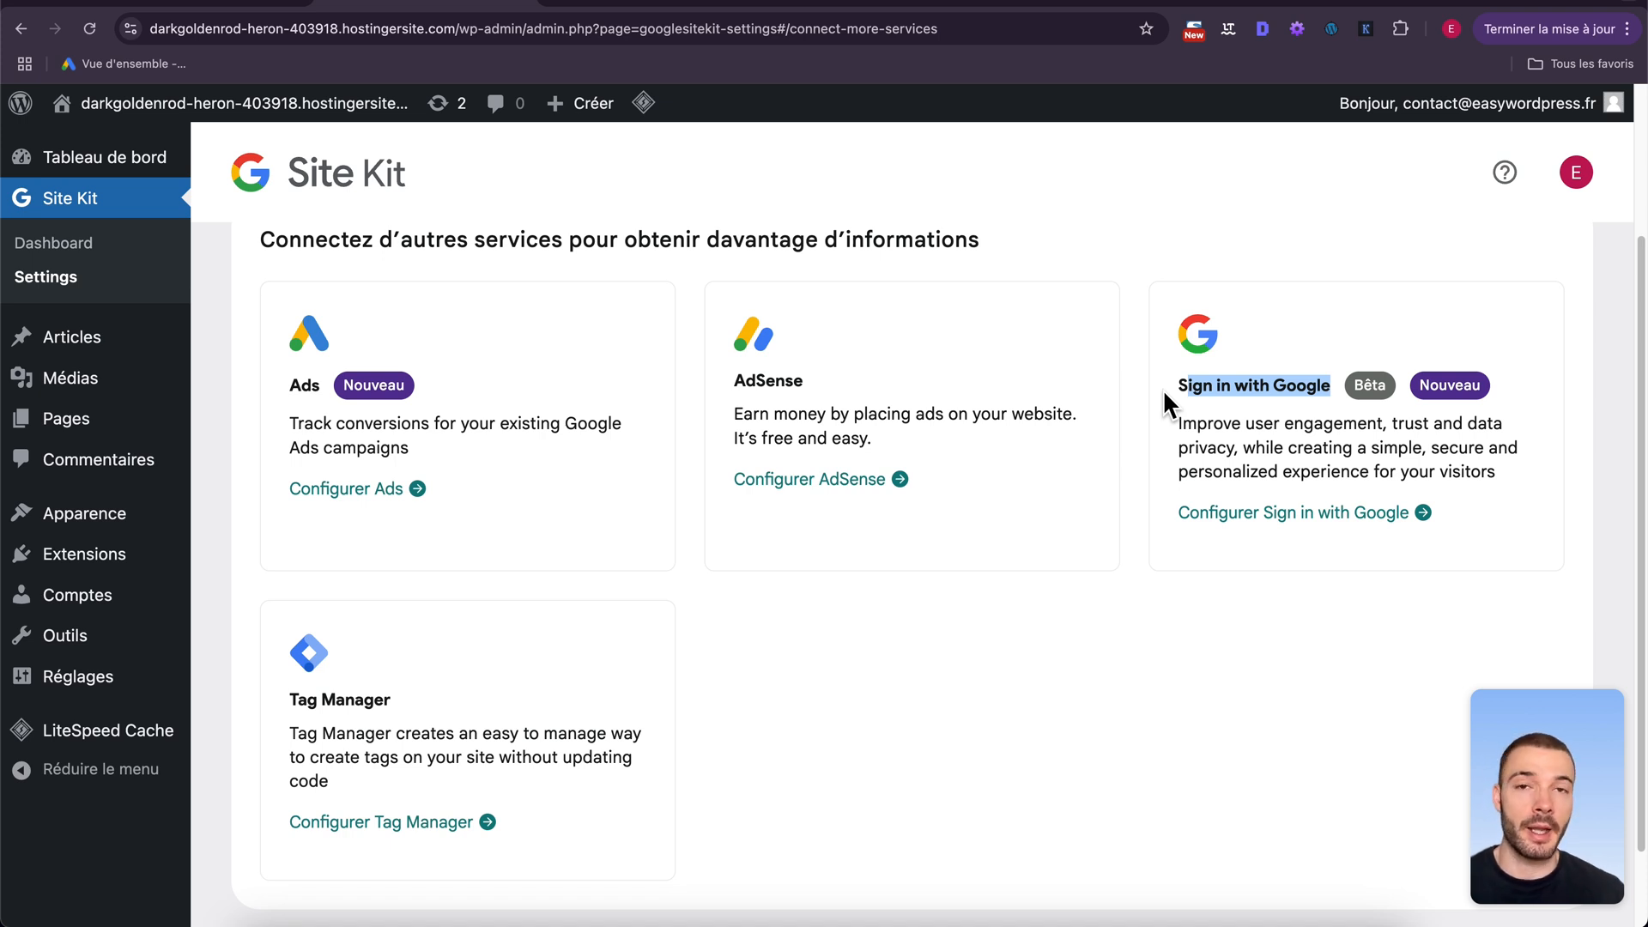
click(1163, 391)
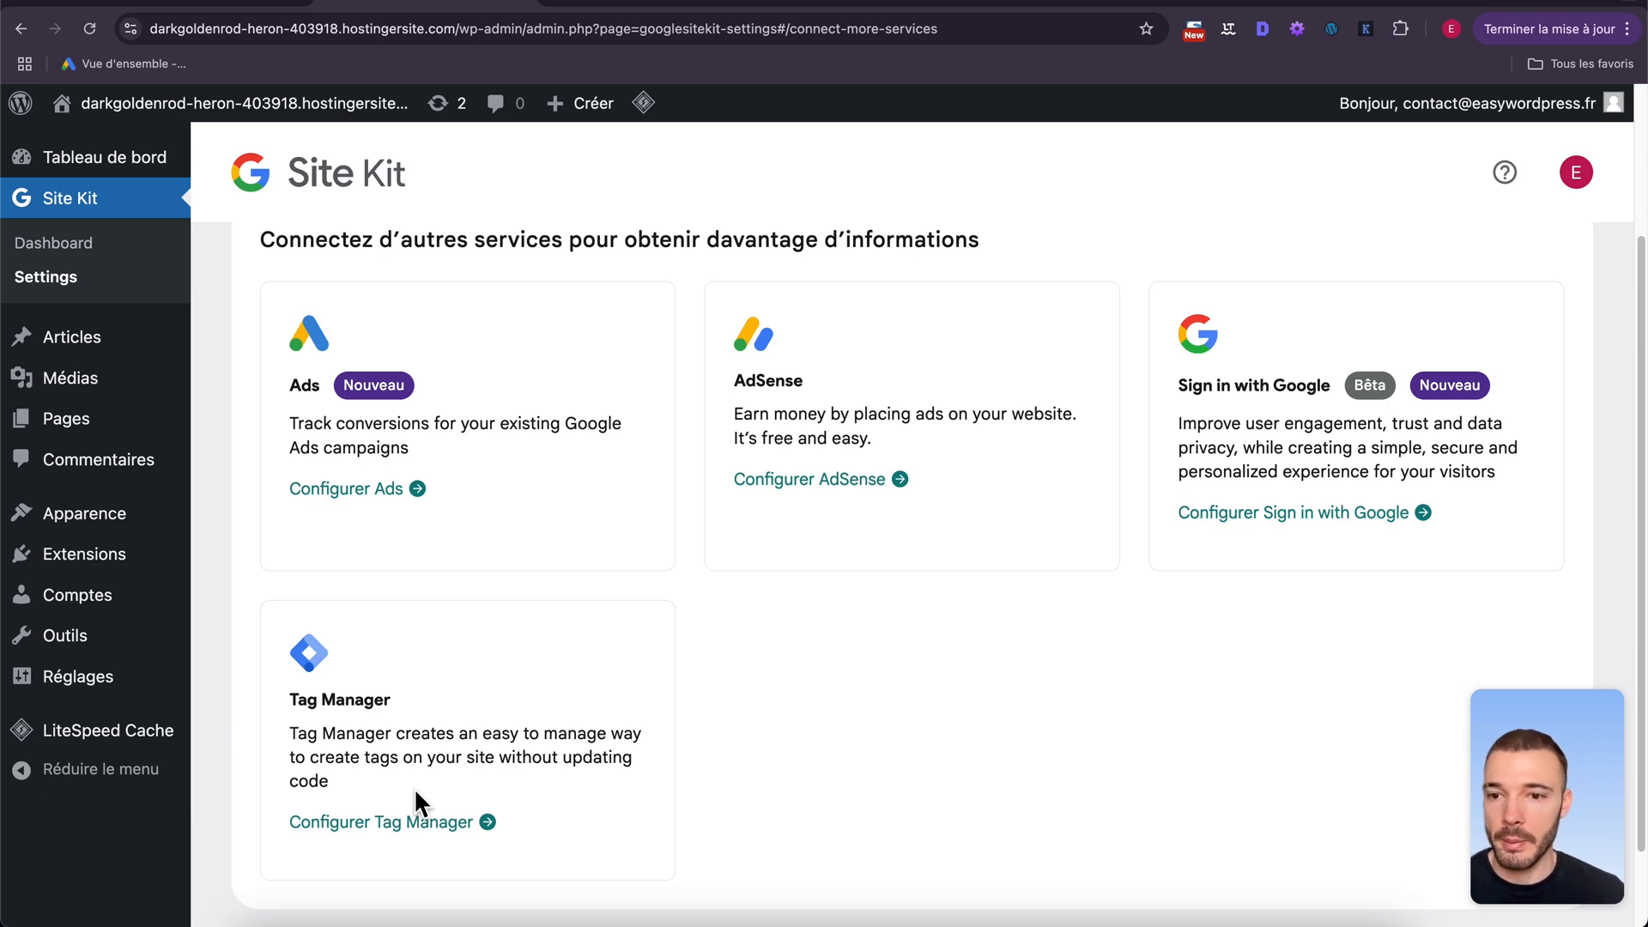
scroll(590, 708, down, 1)
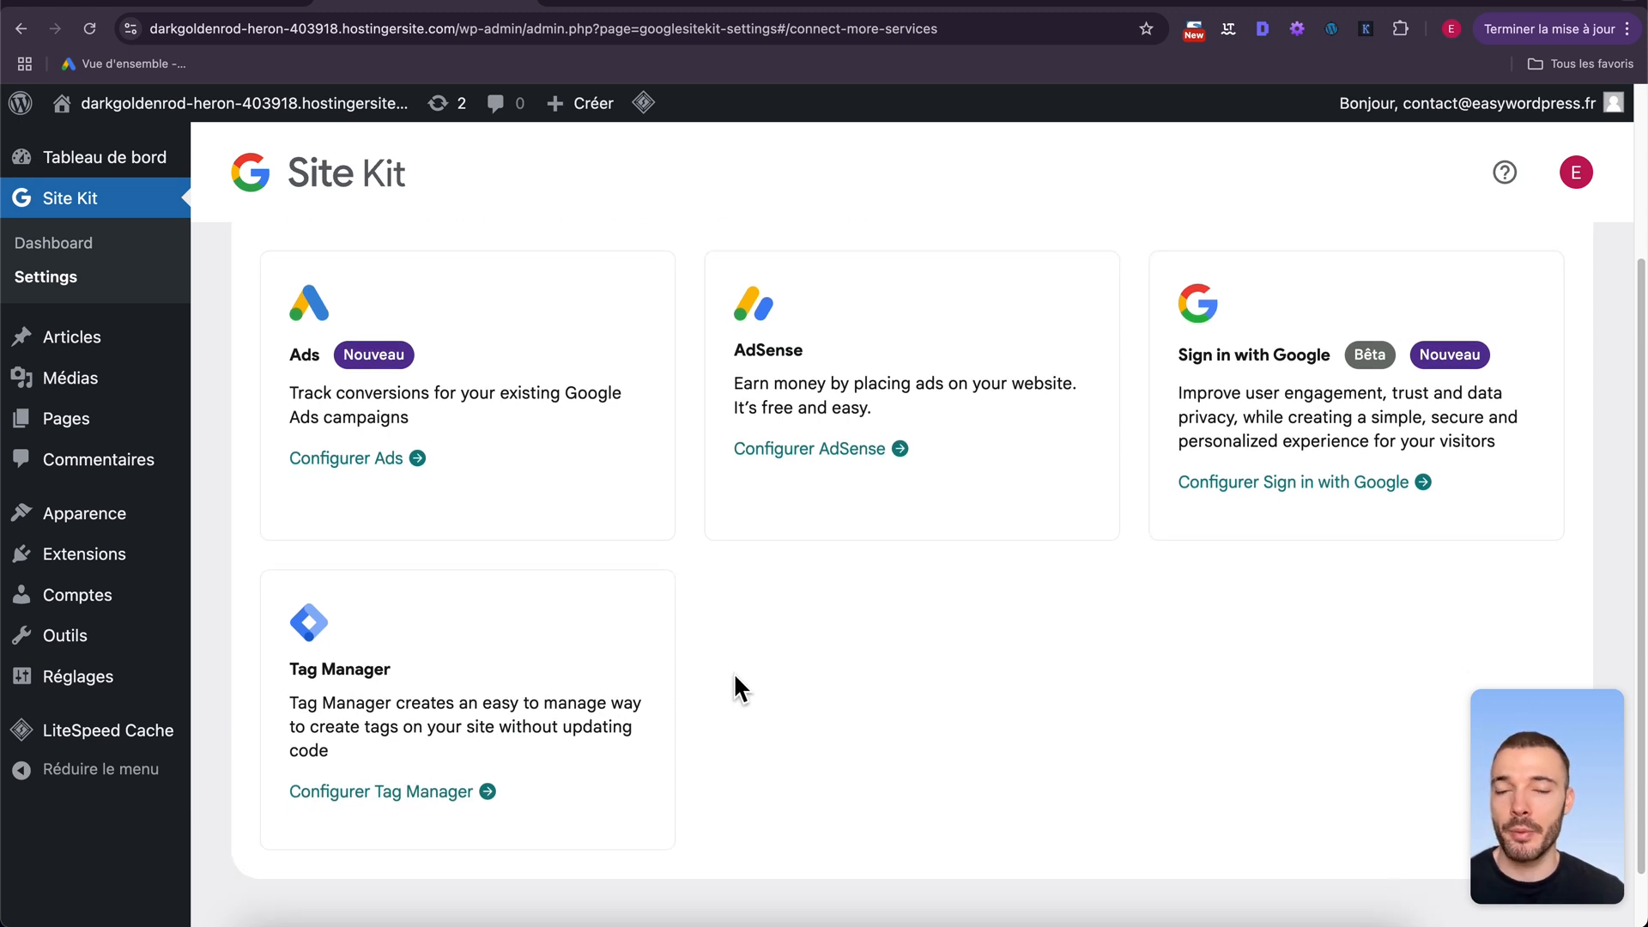